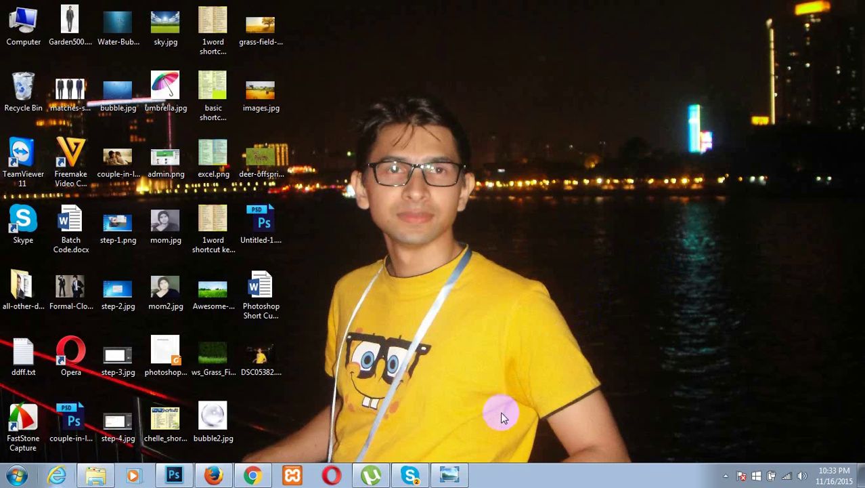
Step: Review the original portraits, the finished skull-face examples and the red-eye and skull source photos in Windows Photo Viewer
{"action": "left_click", "coordinate": [451, 475]}
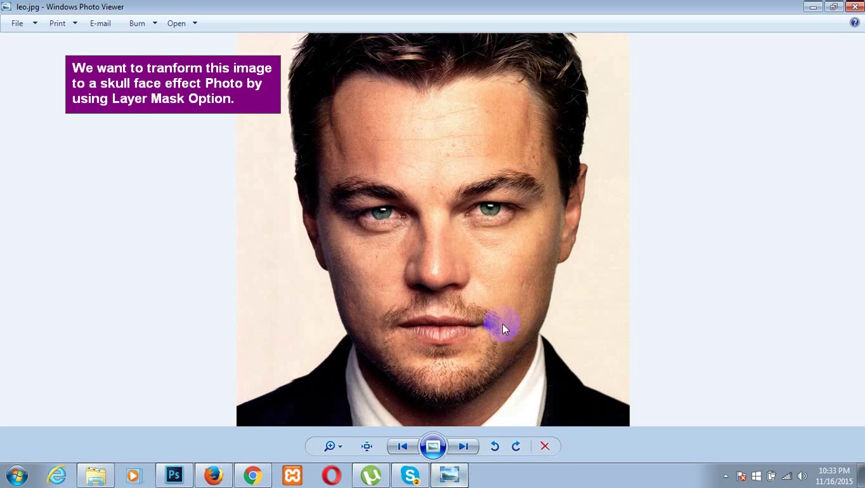
{"action": "key", "text": "Right"}
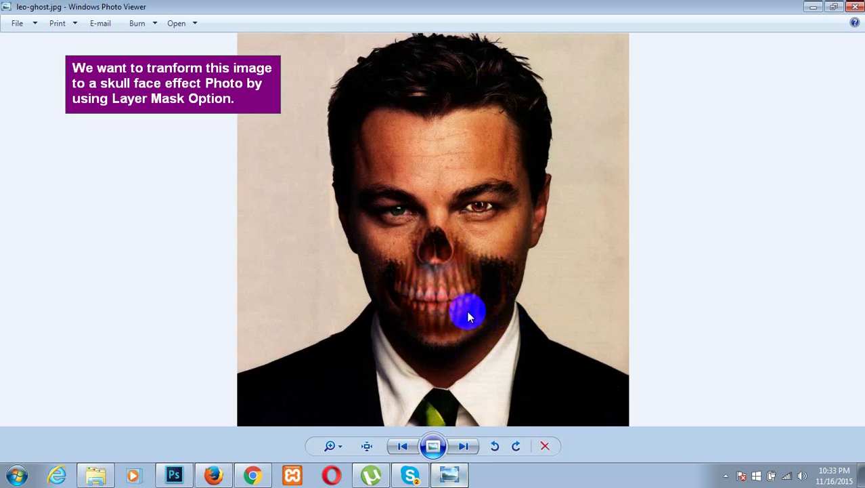
{"action": "key", "text": "Right"}
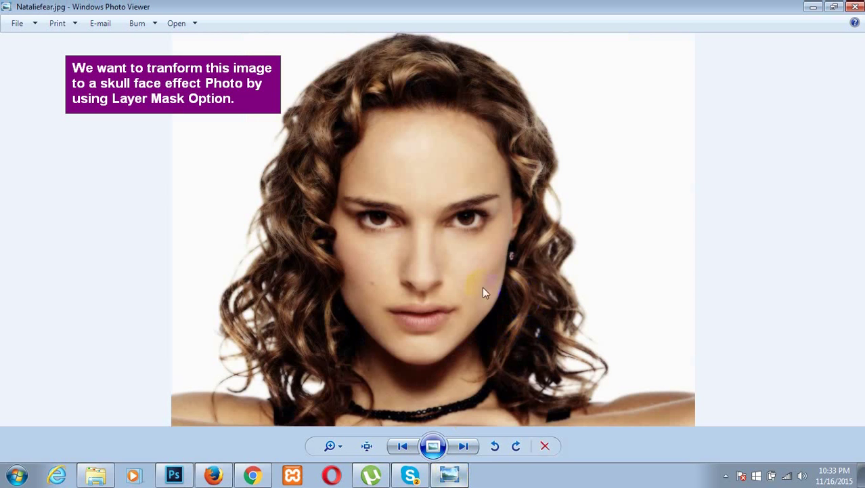
{"action": "key", "text": "Right"}
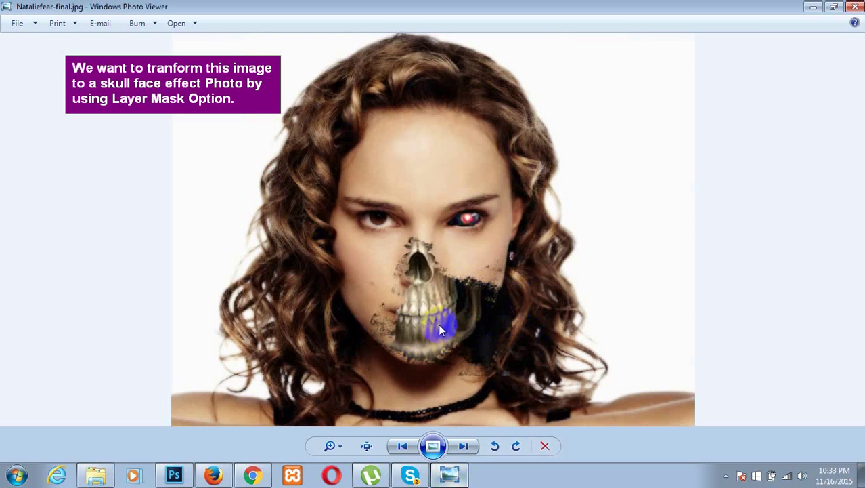
{"action": "key", "text": "Right"}
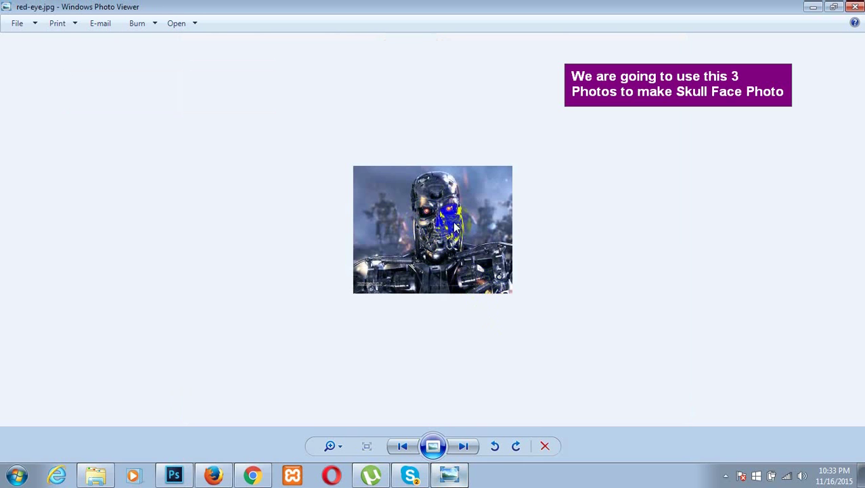
{"action": "key", "text": "Right"}
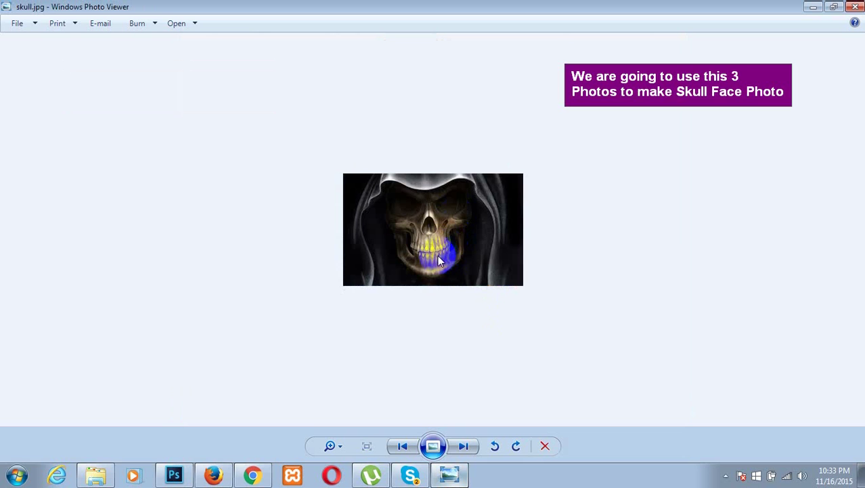
{"action": "key", "text": "Right"}
{"action": "key", "text": "Right"}
{"action": "key", "text": "Right"}
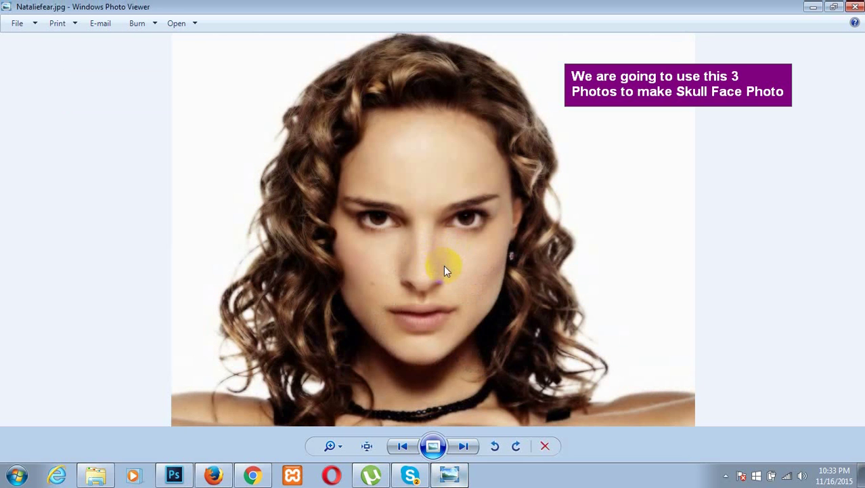
{"action": "key", "text": "Right"}
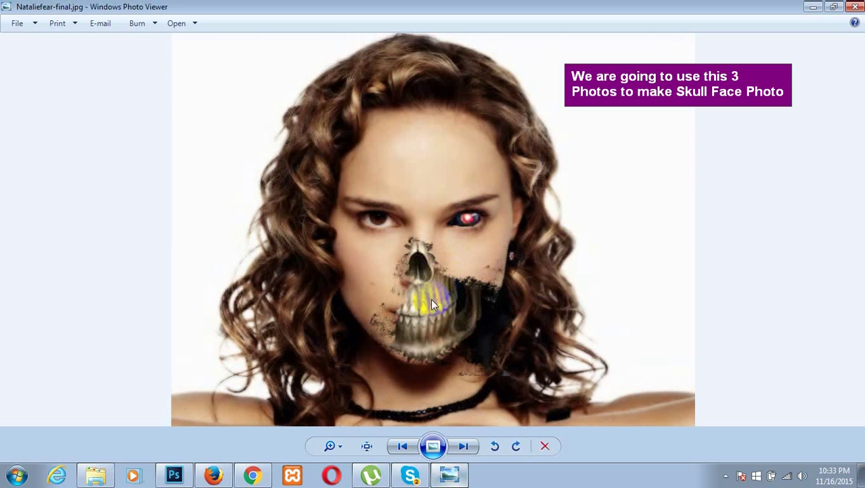
{"action": "left_click", "coordinate": [806, 8]}
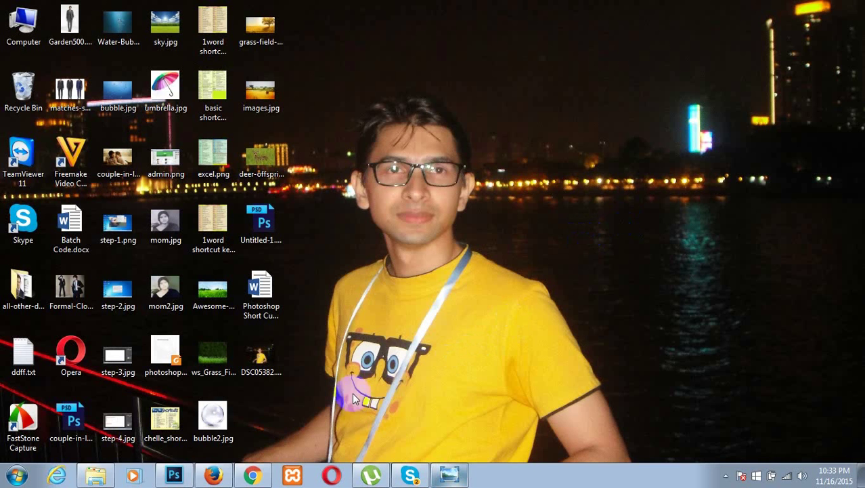
Step: Open Nataliefear.jpg from the skull-effect folder in Photoshop
{"action": "left_click", "coordinate": [172, 476]}
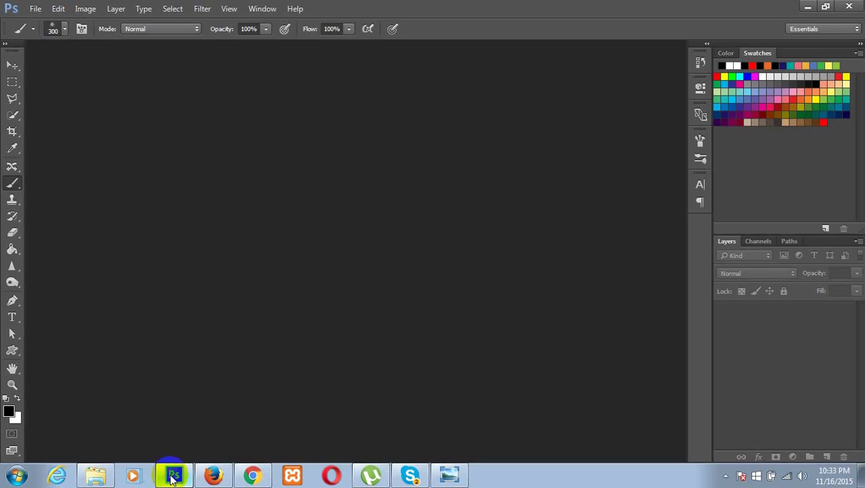
{"action": "left_click", "coordinate": [97, 476]}
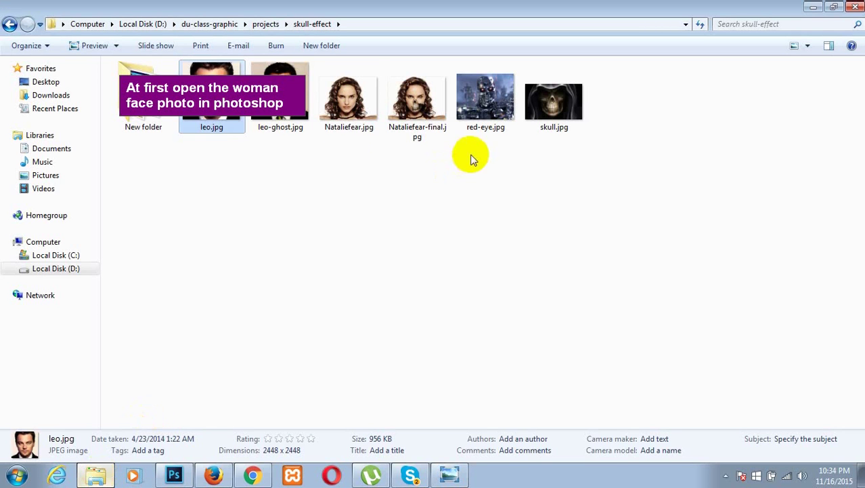
{"action": "left_click", "coordinate": [350, 109]}
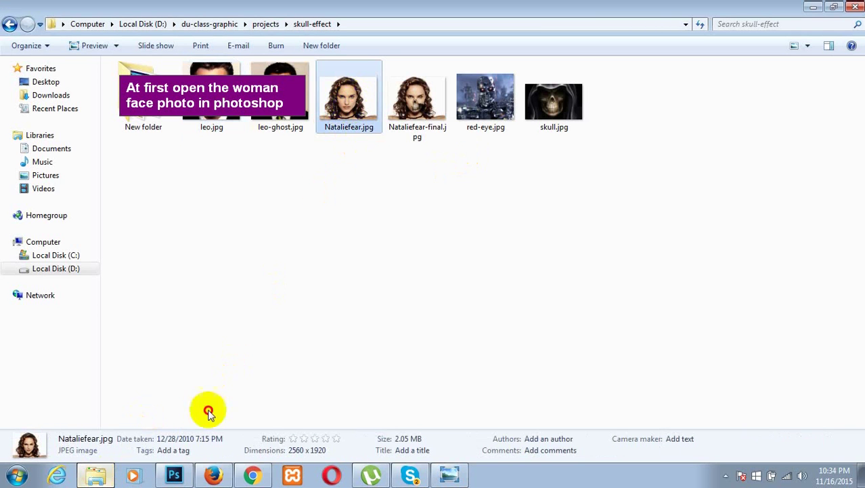
{"action": "left_click", "coordinate": [174, 476]}
{"action": "double_click", "coordinate": [270, 313]}
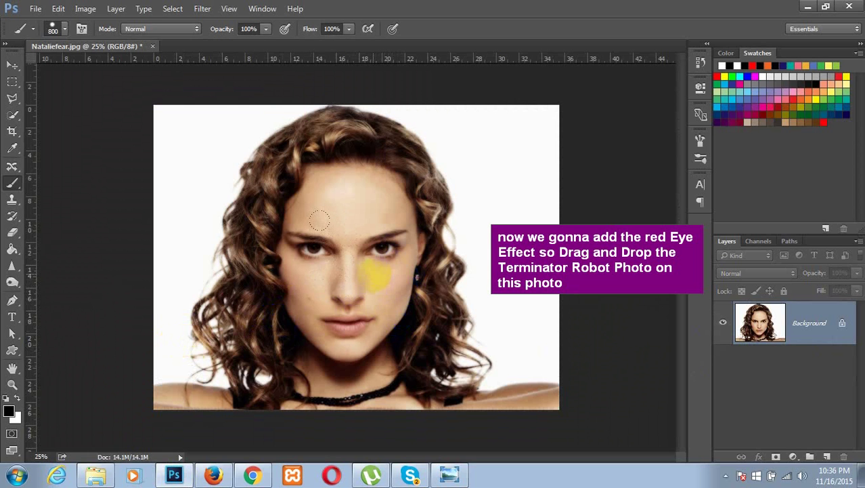
Step: Place red-eye.jpg on the portrait, enlarge it proportionally to about 699%, and centre it over the woman's face
{"action": "left_click", "coordinate": [96, 475]}
{"action": "left_click_drag", "start_coordinate": [485, 105], "coordinate": [349, 260]}
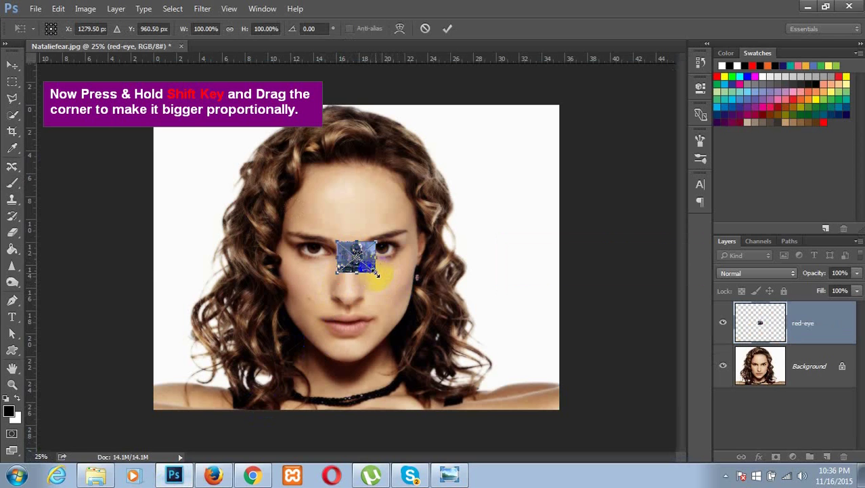
{"action": "left_click_drag", "start_coordinate": [376, 272], "coordinate": [628, 445]}
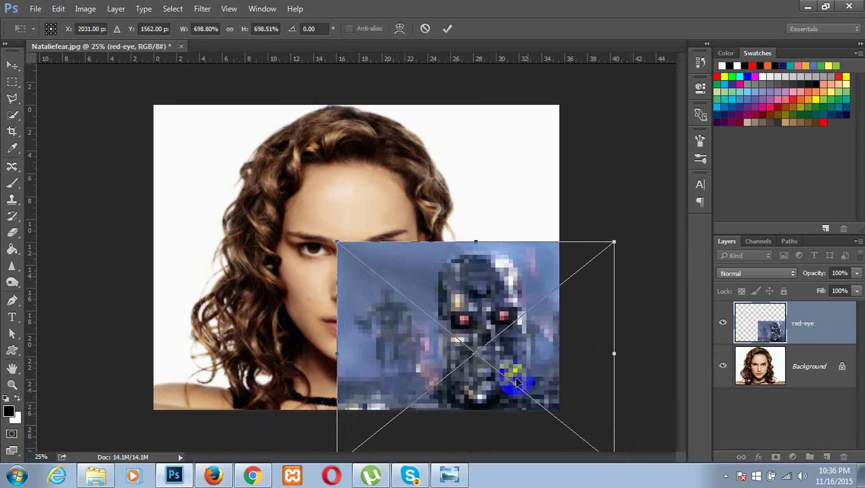
{"action": "left_click_drag", "start_coordinate": [516, 380], "coordinate": [398, 298]}
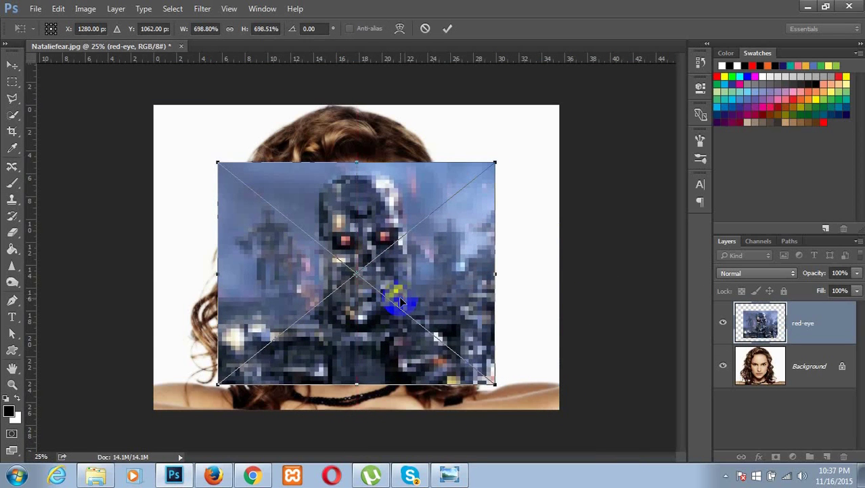
{"action": "left_click", "coordinate": [447, 31]}
{"action": "left_click", "coordinate": [353, 244]}
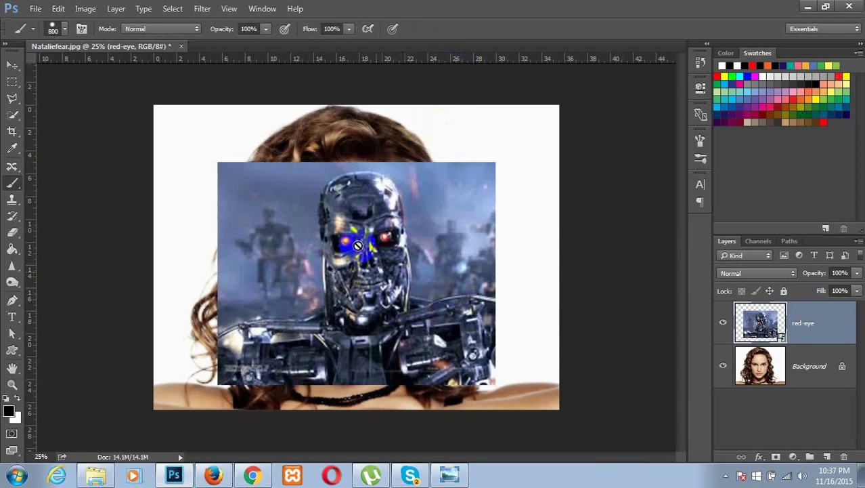
{"action": "left_click", "coordinate": [378, 272]}
Step: Rasterize the red-eye layer
{"action": "left_click", "coordinate": [760, 327]}
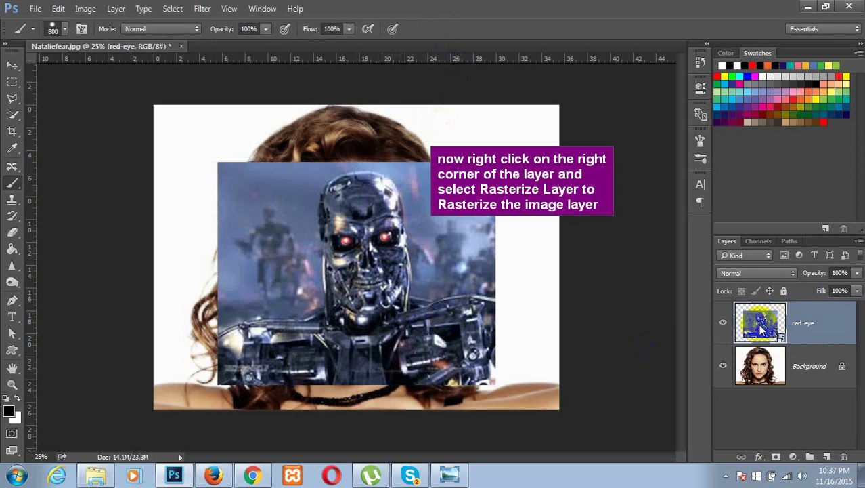
{"action": "right_click", "coordinate": [760, 328]}
{"action": "left_click", "coordinate": [812, 332]}
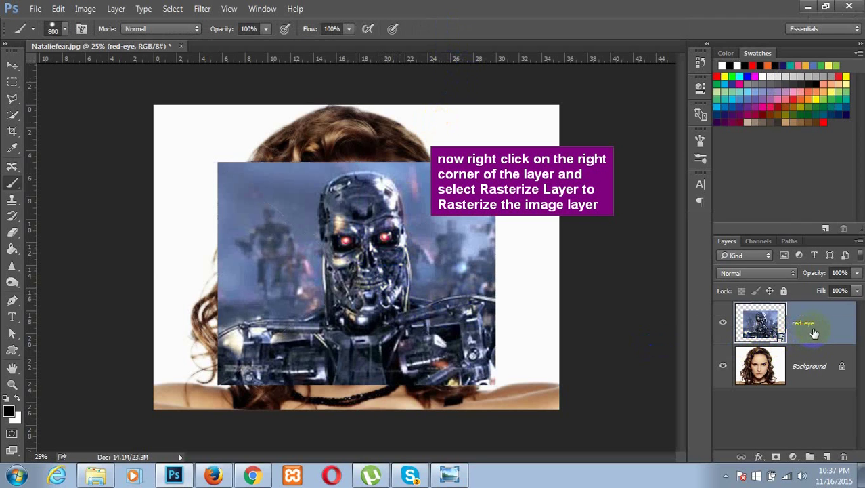
{"action": "right_click", "coordinate": [813, 329]}
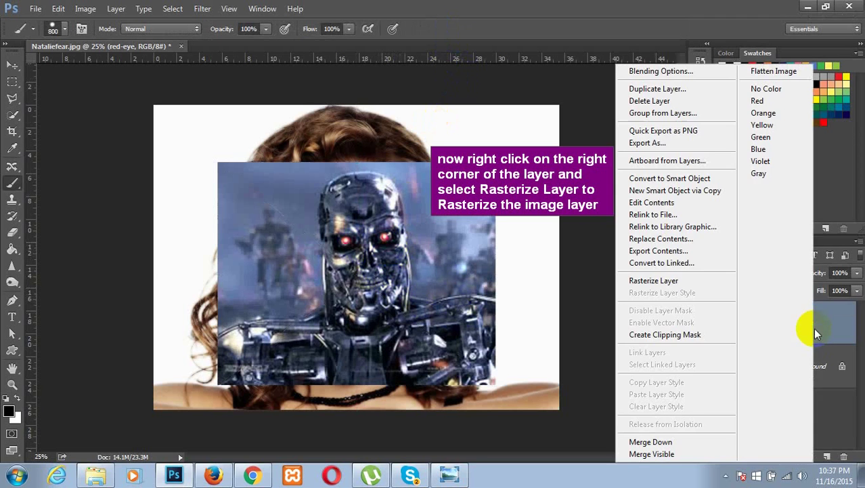
{"action": "left_click", "coordinate": [690, 279]}
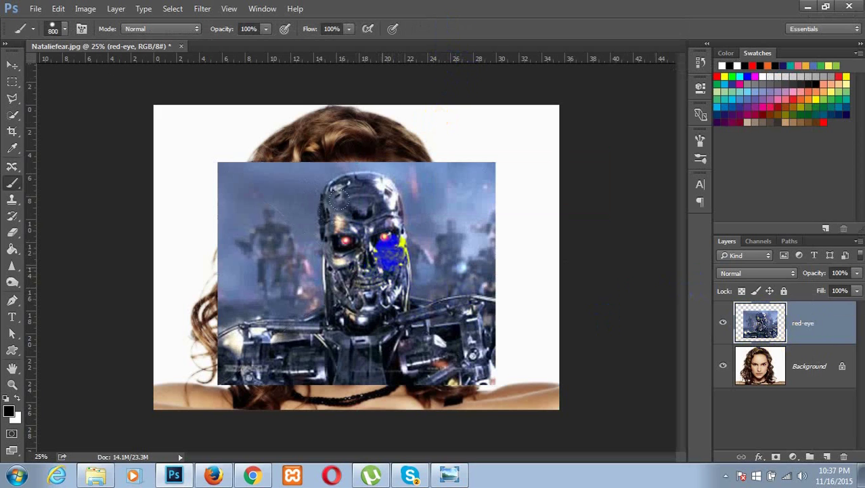
Step: Lower the red-eye layer's opacity to 49% and align the robot's right-hand red eye with the woman's eye beneath it
{"action": "left_click", "coordinate": [856, 272]}
{"action": "left_click", "coordinate": [824, 289]}
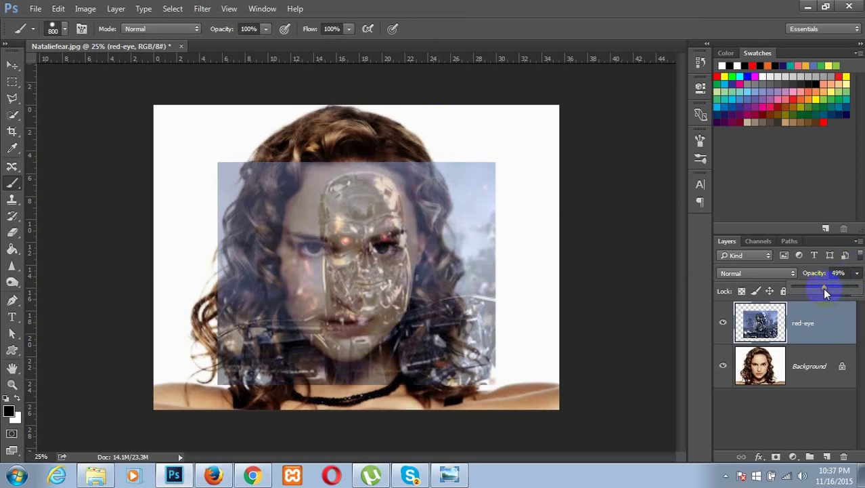
{"action": "left_click", "coordinate": [12, 65]}
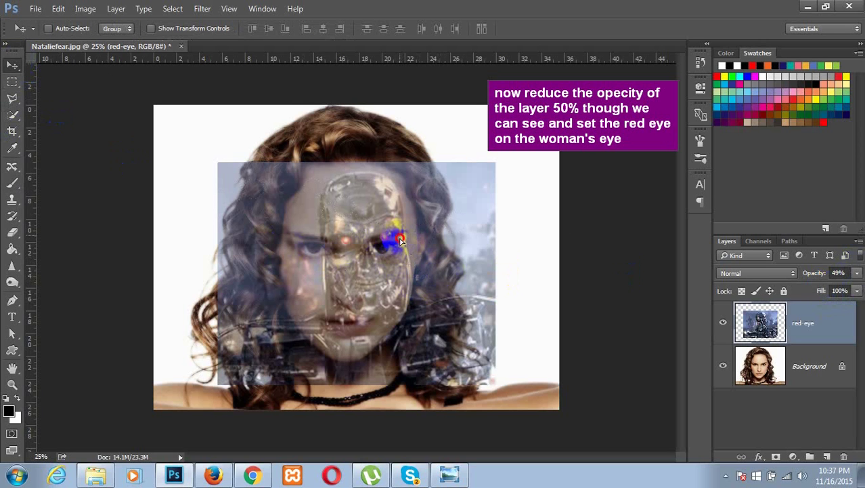
{"action": "left_click_drag", "start_coordinate": [400, 238], "coordinate": [400, 249]}
{"action": "key", "text": "Left"}
{"action": "key", "text": "Left"}
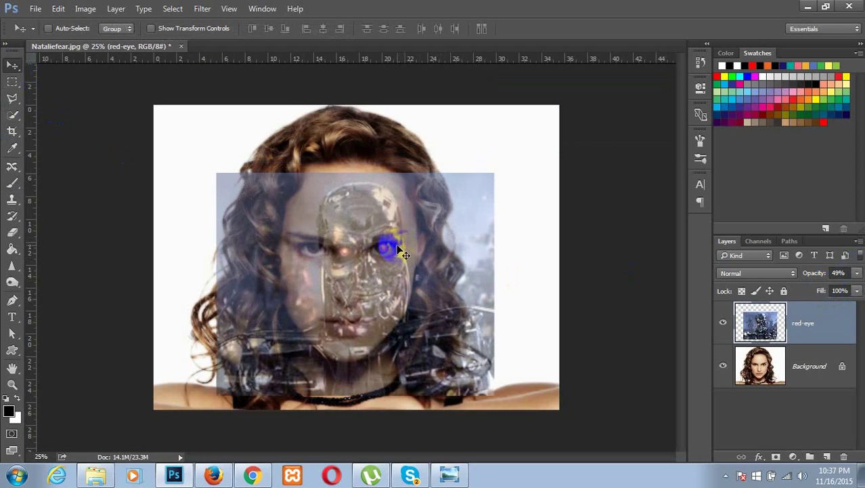
{"action": "key", "text": "Left"}
Step: Restore the red-eye layer's opacity to 100% and add a layer mask to it
{"action": "left_click", "coordinate": [838, 272]}
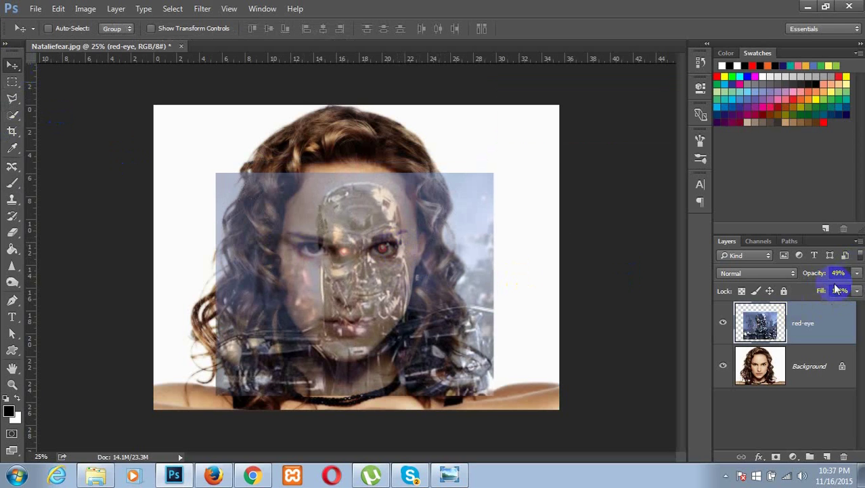
{"action": "left_click", "coordinate": [855, 274]}
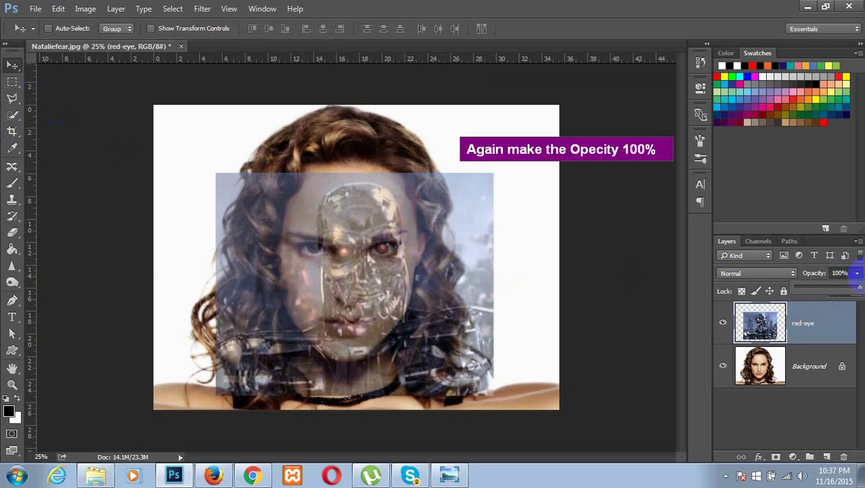
{"action": "left_click_drag", "start_coordinate": [837, 286], "coordinate": [862, 285]}
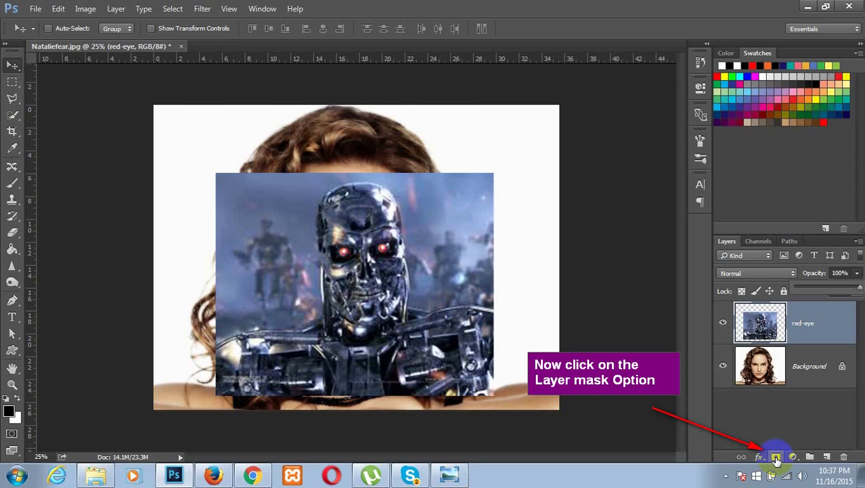
{"action": "left_click", "coordinate": [777, 458]}
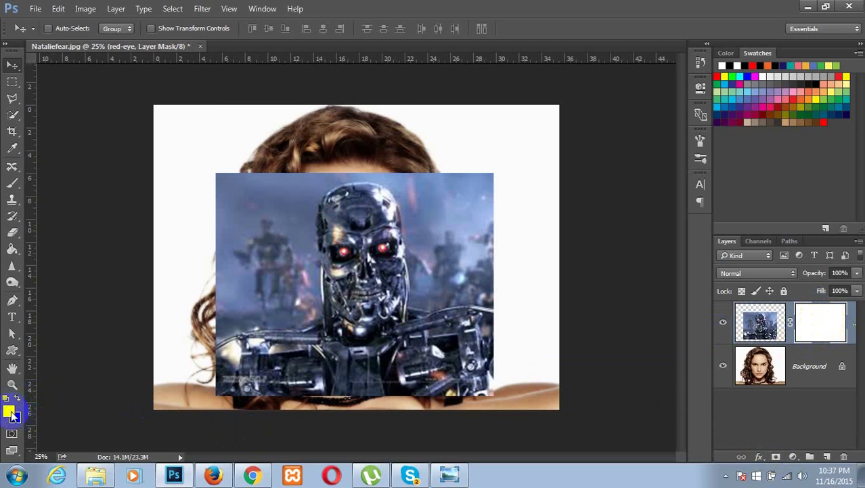
Step: Hide the robot image by painting over it in black on the red-eye layer's mask with an 800 px brush
{"action": "key", "text": "d"}
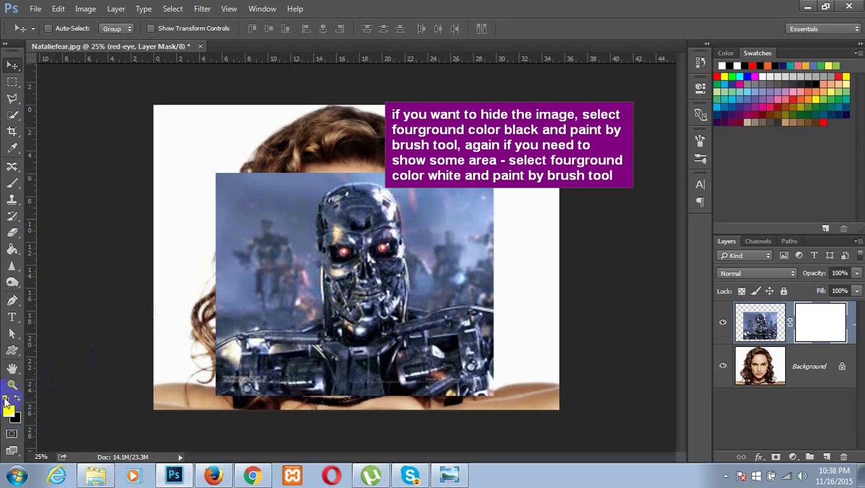
{"action": "left_click", "coordinate": [7, 400]}
{"action": "left_click", "coordinate": [13, 183]}
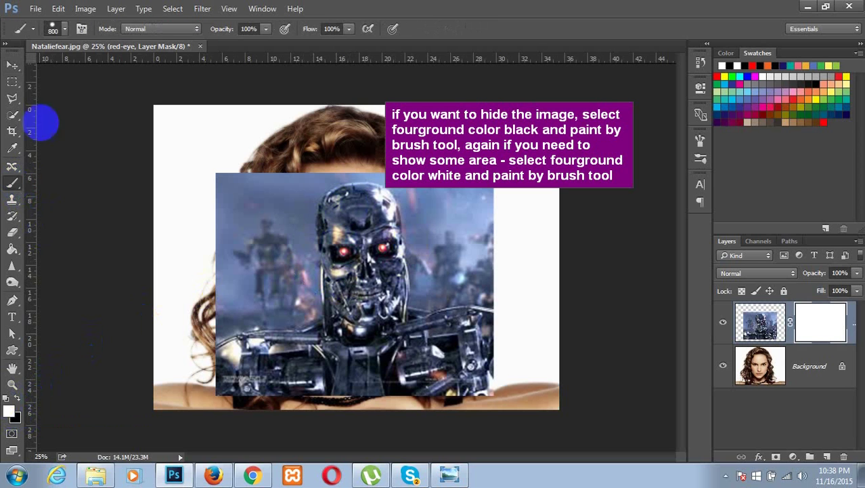
{"action": "left_click", "coordinate": [67, 28]}
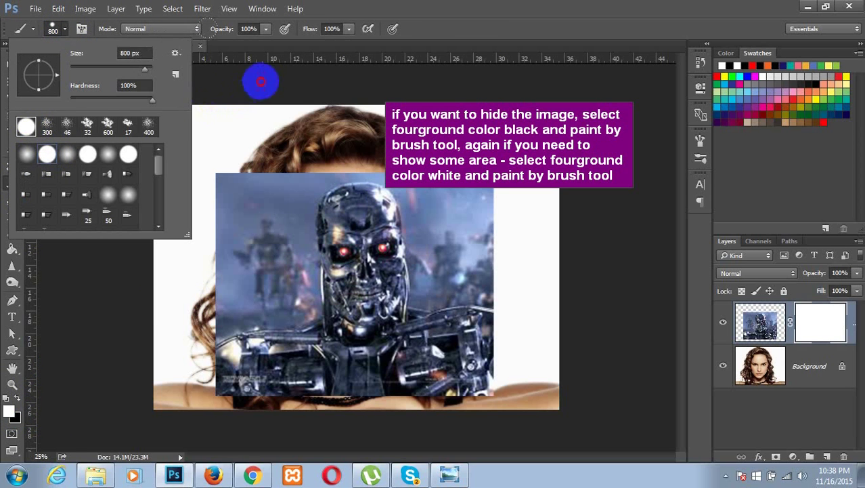
{"action": "left_click", "coordinate": [224, 165]}
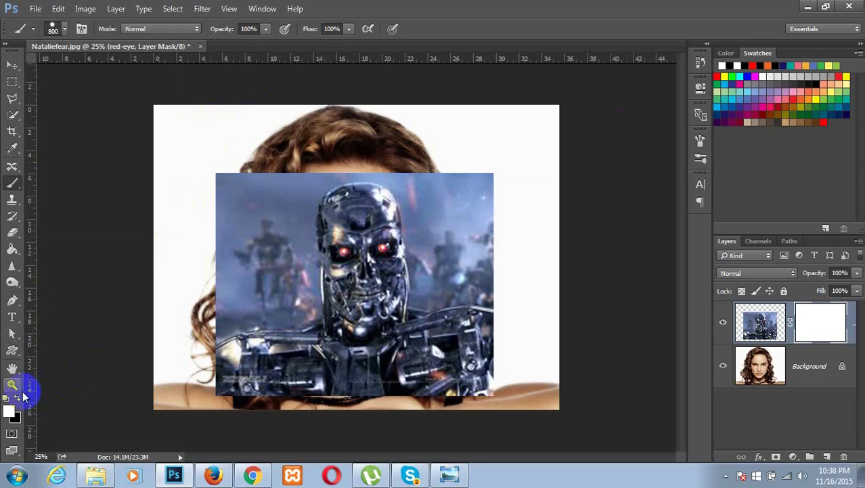
{"action": "left_click", "coordinate": [9, 411]}
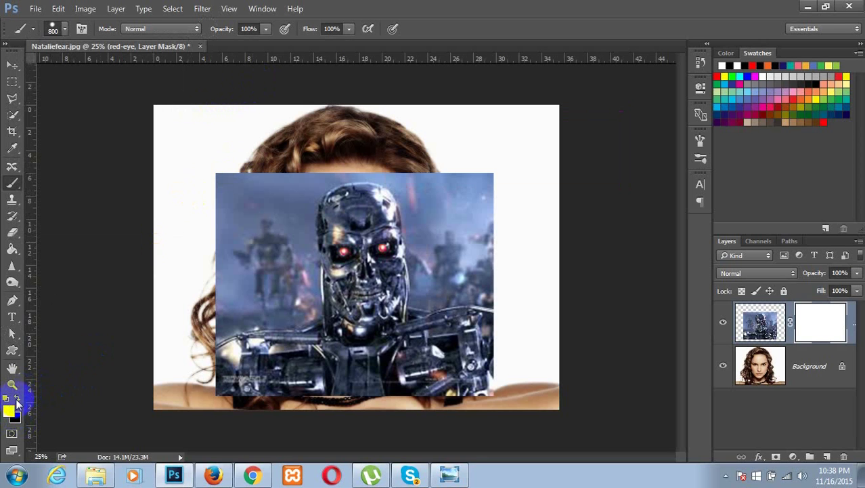
{"action": "left_click", "coordinate": [7, 398]}
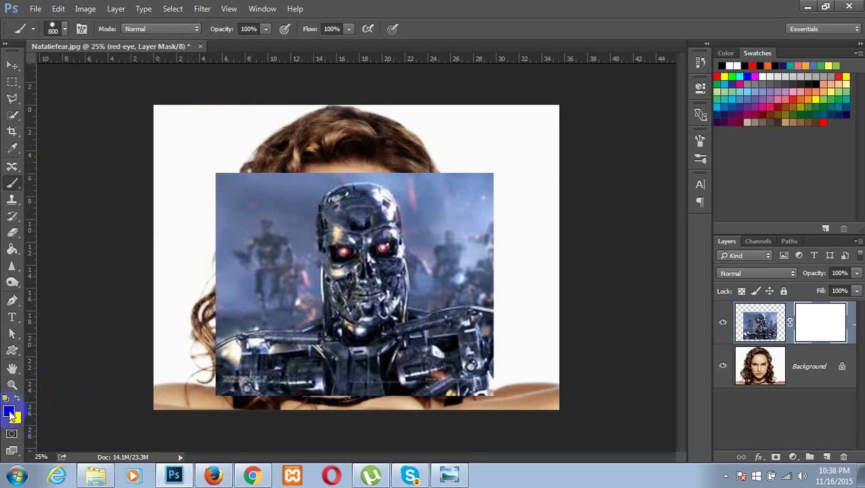
{"action": "mouse_move", "coordinate": [200, 183]}
{"action": "left_mouse_down"}
{"action": "mouse_move", "coordinate": [364, 213]}
{"action": "mouse_move", "coordinate": [476, 218]}
{"action": "mouse_move", "coordinate": [136, 277]}
{"action": "mouse_move", "coordinate": [319, 348]}
{"action": "mouse_move", "coordinate": [476, 371]}
{"action": "mouse_move", "coordinate": [174, 412]}
{"action": "mouse_move", "coordinate": [180, 273]}
{"action": "mouse_move", "coordinate": [141, 313]}
{"action": "mouse_move", "coordinate": [234, 366]}
{"action": "mouse_move", "coordinate": [328, 319]}
{"action": "left_mouse_up"}
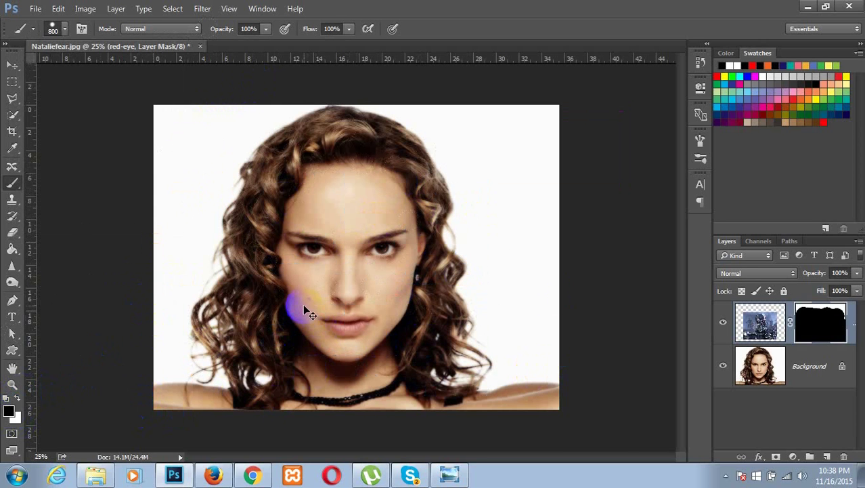
Step: Reduce the mask brush to 30 px to fit inside the pupil of the woman's left eye
{"action": "scroll", "coordinate": [302, 304], "scroll_direction": "up", "scroll_amount": 2}
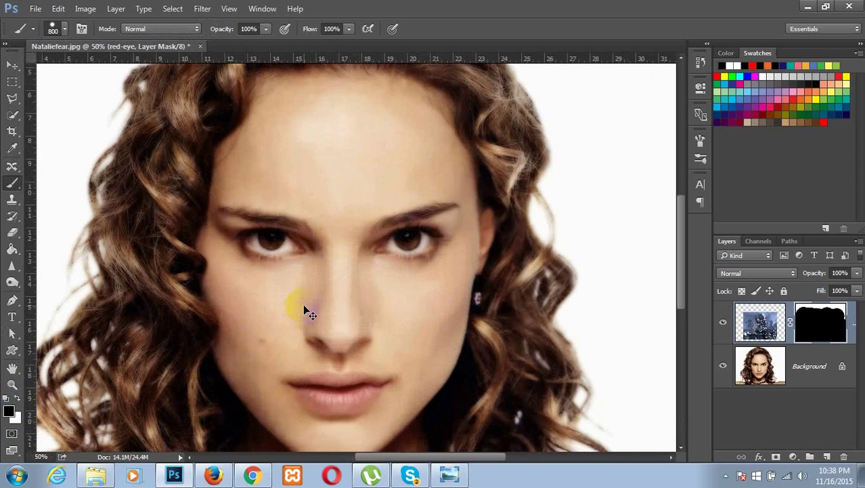
{"action": "key", "text": "ctrl+plus"}
{"action": "key", "text": "ctrl+plus"}
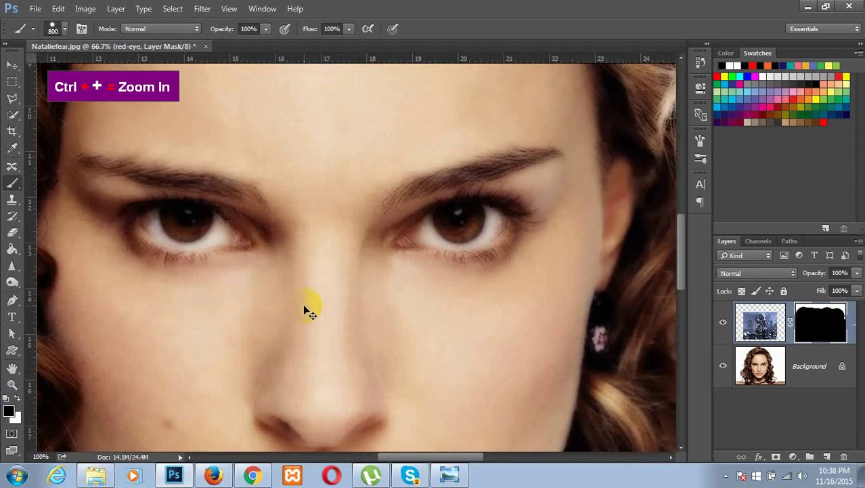
{"action": "key", "text": "ctrl+plus"}
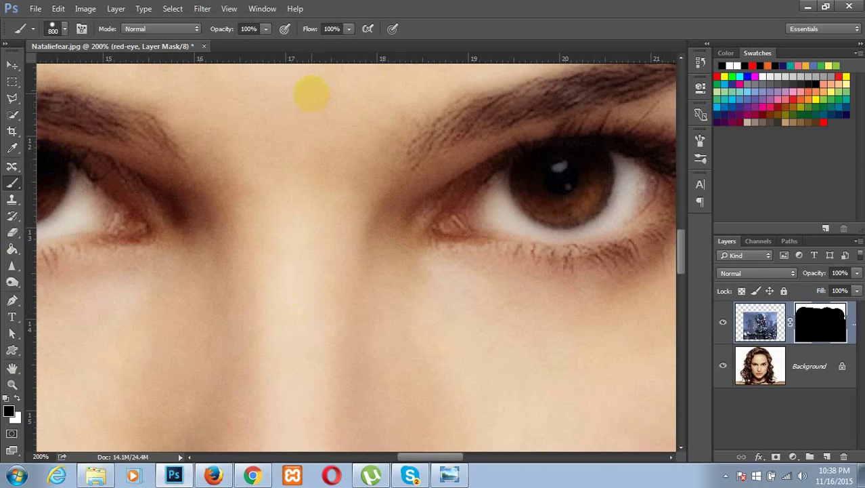
{"action": "left_click_drag", "start_coordinate": [346, 260], "coordinate": [181, 281]}
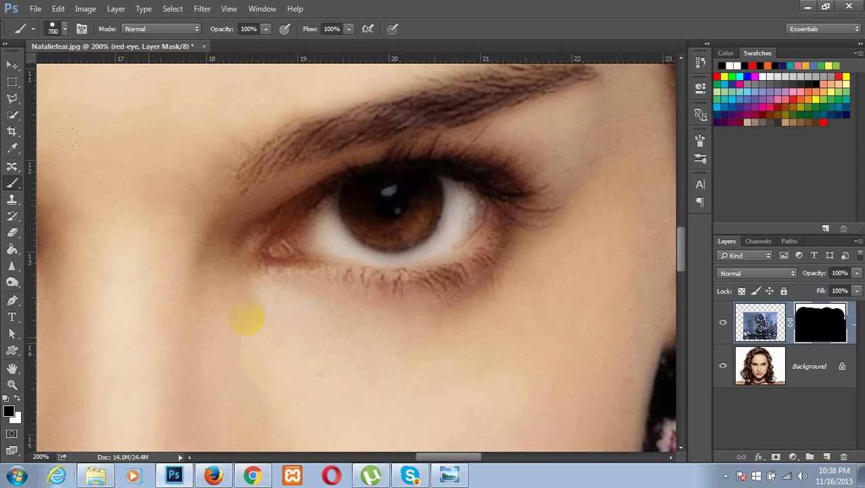
{"action": "key", "text": "bracketleft"}
{"action": "key", "text": "bracketleft"}
{"action": "key", "text": "bracketleft"}
{"action": "key", "text": "bracketleft"}
{"action": "key", "text": "bracketleft"}
{"action": "key", "text": "bracketleft"}
{"action": "key", "text": "bracketleft"}
{"action": "key", "text": "bracketleft"}
{"action": "key", "text": "bracketleft"}
{"action": "key", "text": "bracketleft"}
{"action": "key", "text": "bracketleft"}
{"action": "key", "text": "bracketleft"}
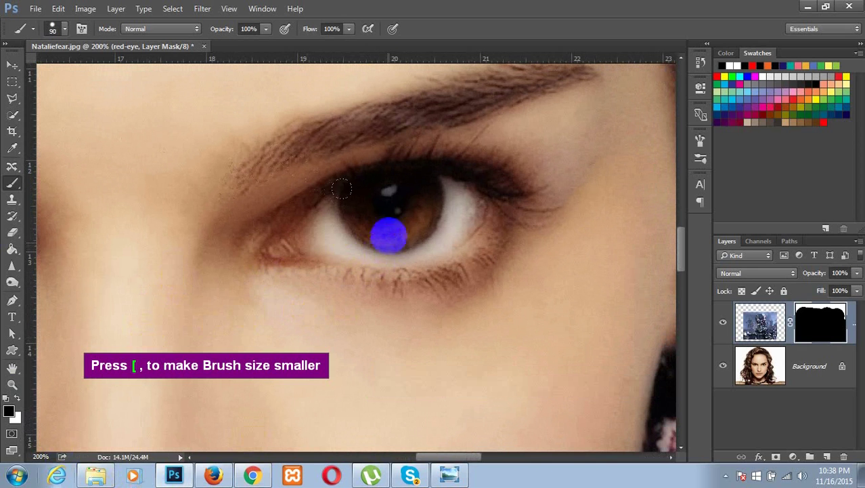
{"action": "key", "text": "bracketleft"}
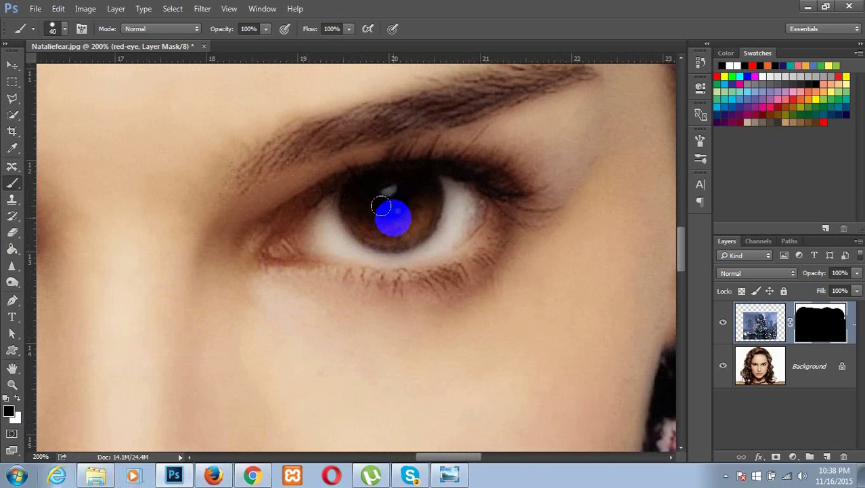
{"action": "left_click", "coordinate": [384, 210]}
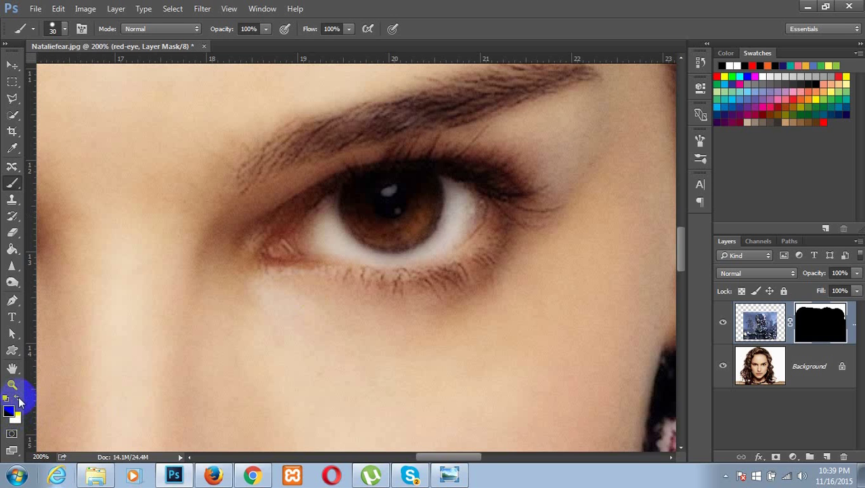
Step: Reveal the robot's red eye inside the woman's eye by painting white on the red-eye layer's mask, reducing the brush to 9 px
{"action": "left_click", "coordinate": [18, 400]}
{"action": "left_click", "coordinate": [386, 201]}
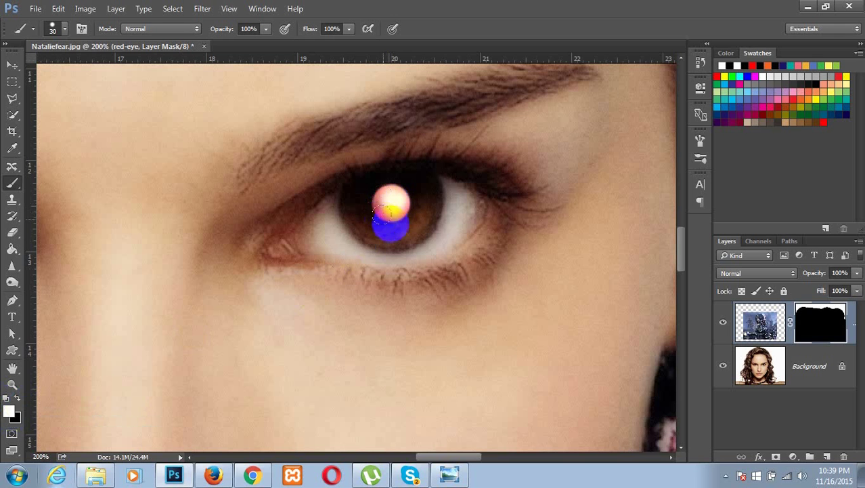
{"action": "mouse_move", "coordinate": [385, 202]}
{"action": "left_mouse_down"}
{"action": "mouse_move", "coordinate": [329, 216]}
{"action": "mouse_move", "coordinate": [305, 241]}
{"action": "mouse_move", "coordinate": [429, 243]}
{"action": "mouse_move", "coordinate": [449, 238]}
{"action": "mouse_move", "coordinate": [468, 210]}
{"action": "mouse_move", "coordinate": [440, 194]}
{"action": "mouse_move", "coordinate": [387, 192]}
{"action": "mouse_move", "coordinate": [330, 209]}
{"action": "mouse_move", "coordinate": [342, 217]}
{"action": "mouse_move", "coordinate": [418, 210]}
{"action": "mouse_move", "coordinate": [309, 245]}
{"action": "mouse_move", "coordinate": [300, 229]}
{"action": "mouse_move", "coordinate": [271, 252]}
{"action": "mouse_move", "coordinate": [425, 265]}
{"action": "mouse_move", "coordinate": [456, 240]}
{"action": "mouse_move", "coordinate": [466, 215]}
{"action": "left_mouse_up"}
{"action": "key", "text": "bracketleft"}
{"action": "key", "text": "bracketleft"}
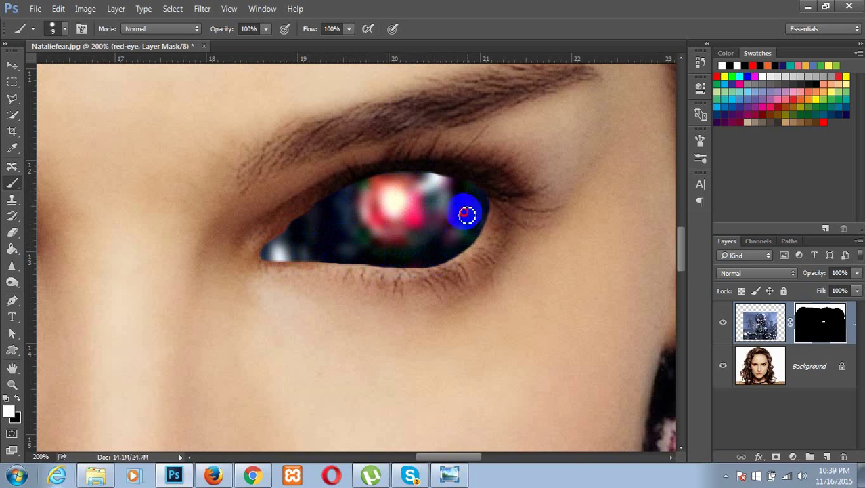
{"action": "left_click", "coordinate": [335, 224]}
{"action": "mouse_move", "coordinate": [335, 224]}
{"action": "left_mouse_down"}
{"action": "mouse_move", "coordinate": [290, 240]}
{"action": "mouse_move", "coordinate": [299, 233]}
{"action": "left_mouse_up"}
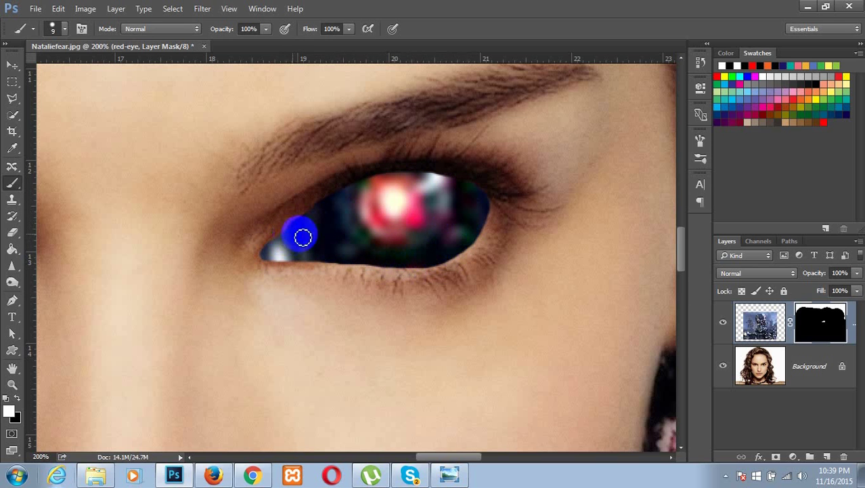
Step: Set the foreground colour back to black and add an Inner Shadow effect to the red-eye layer
{"action": "left_click", "coordinate": [839, 325]}
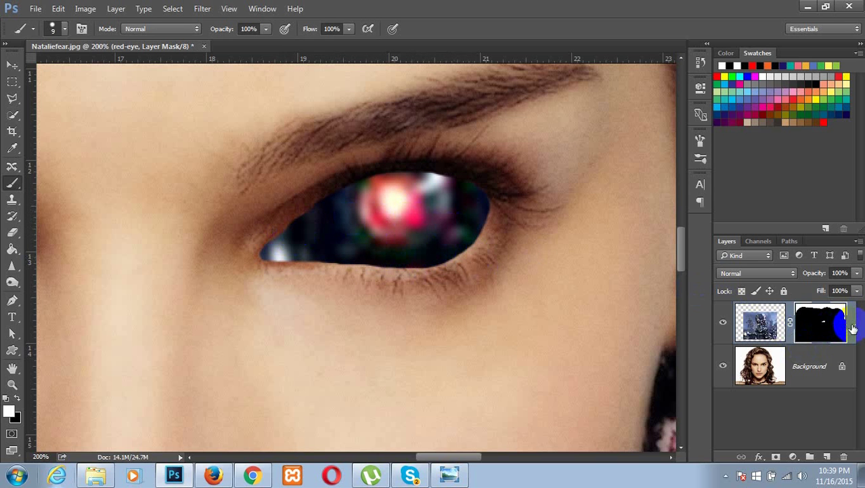
{"action": "key", "text": "x"}
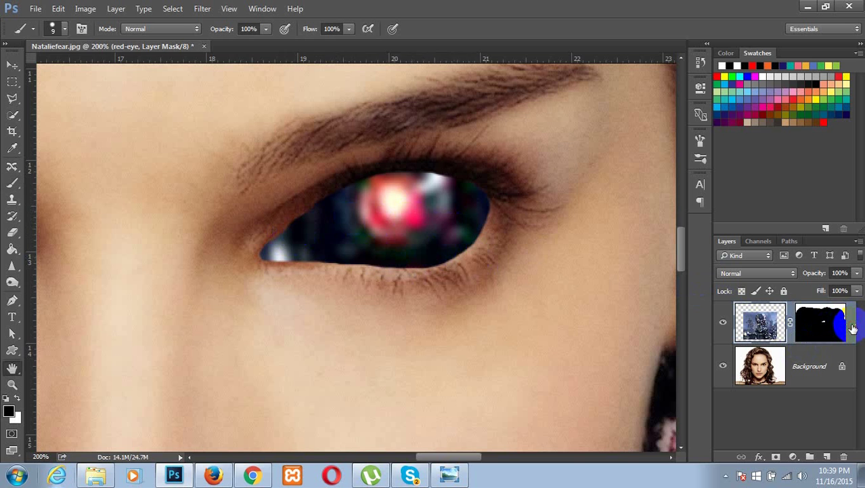
{"action": "double_click", "coordinate": [853, 328]}
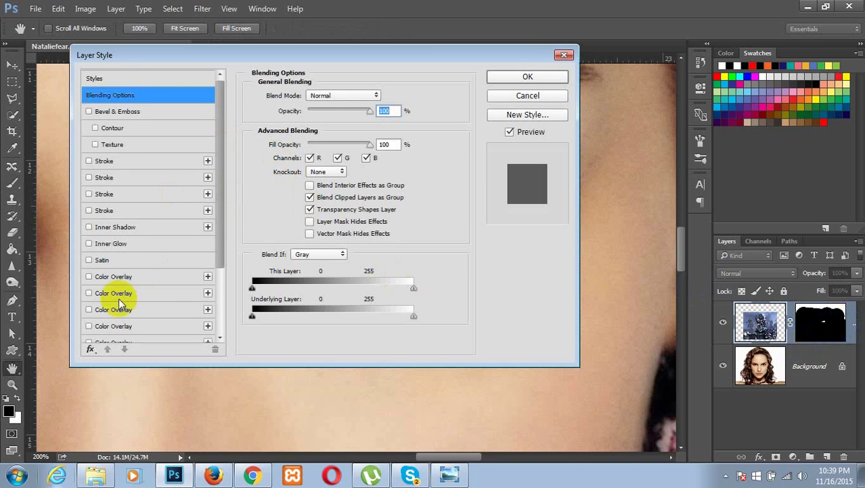
{"action": "scroll", "coordinate": [132, 277], "scroll_direction": "down", "scroll_amount": 3}
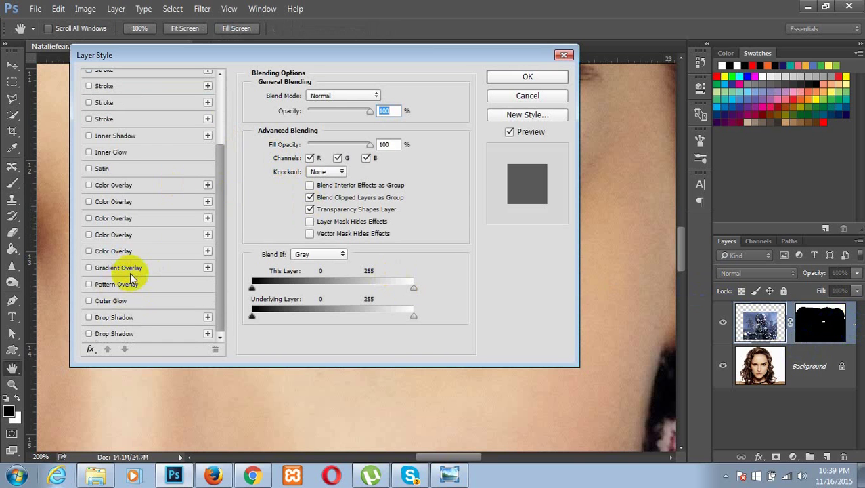
{"action": "scroll", "coordinate": [87, 315], "scroll_direction": "up", "scroll_amount": 3}
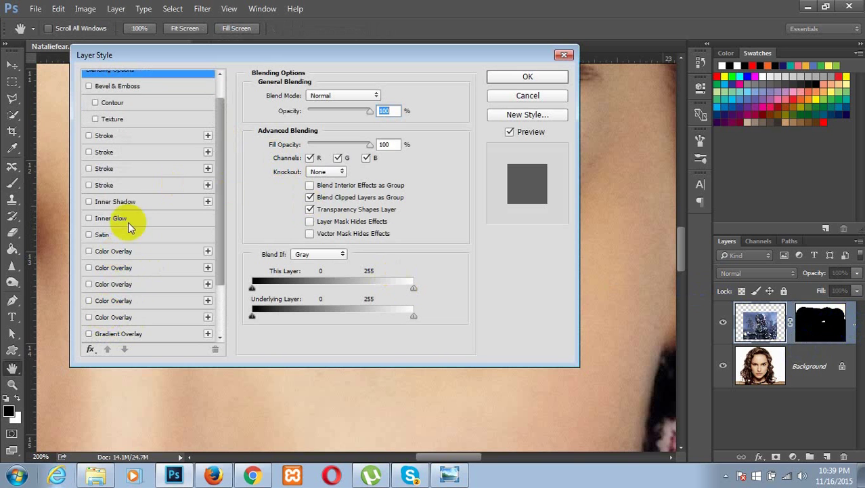
{"action": "left_click", "coordinate": [89, 201]}
{"action": "left_click", "coordinate": [177, 201]}
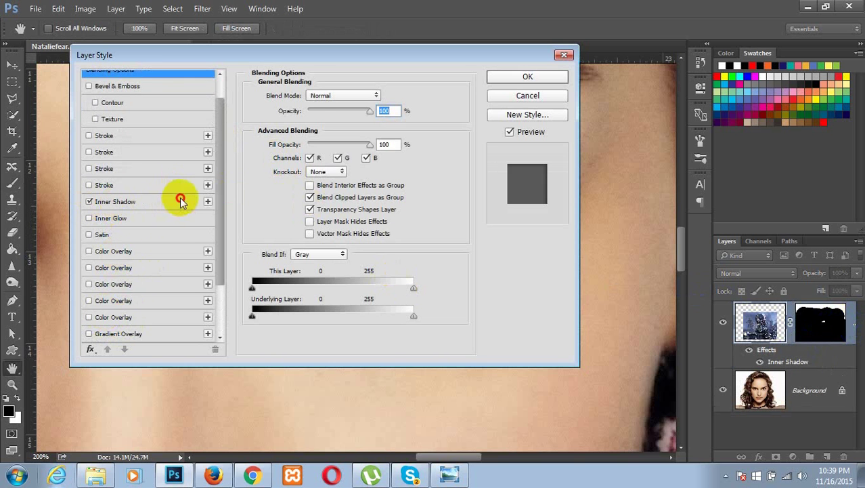
Step: Set the Inner Shadow's opacity to 100%, keeping the eye in view behind the dialog
{"action": "left_click_drag", "start_coordinate": [367, 53], "coordinate": [537, 171]}
{"action": "left_click_drag", "start_coordinate": [514, 243], "coordinate": [679, 77]}
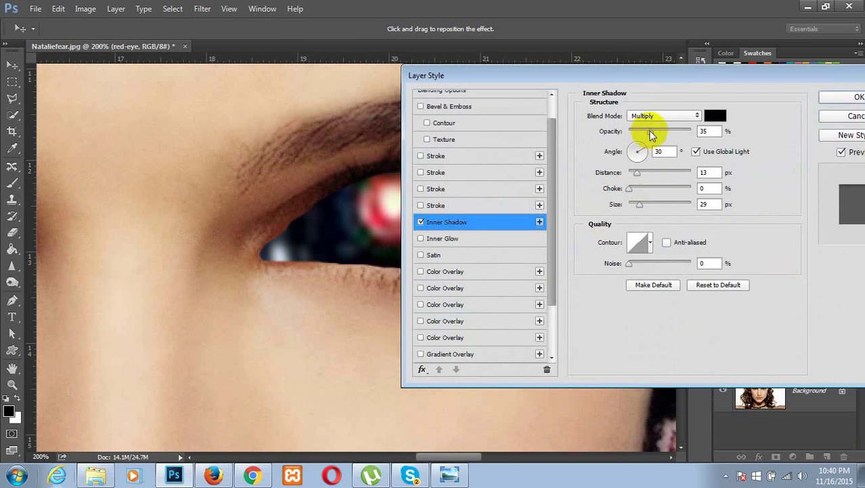
{"action": "left_click_drag", "start_coordinate": [651, 130], "coordinate": [709, 129]}
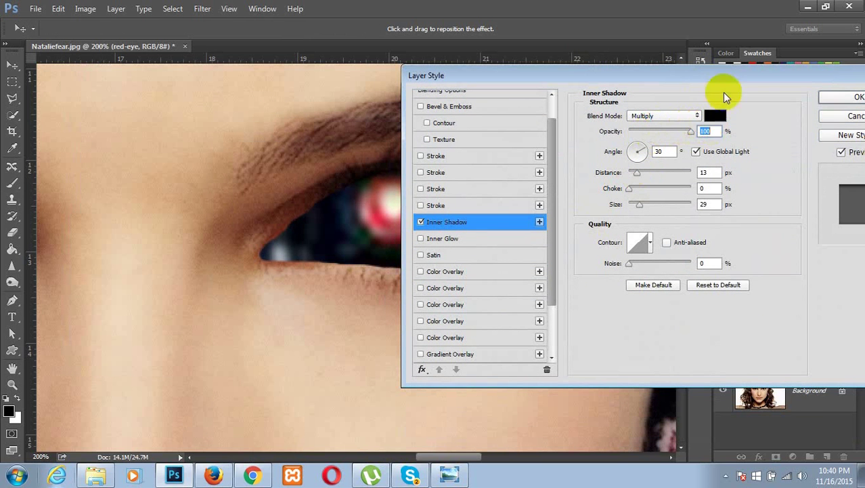
{"action": "left_click_drag", "start_coordinate": [784, 76], "coordinate": [815, 73]}
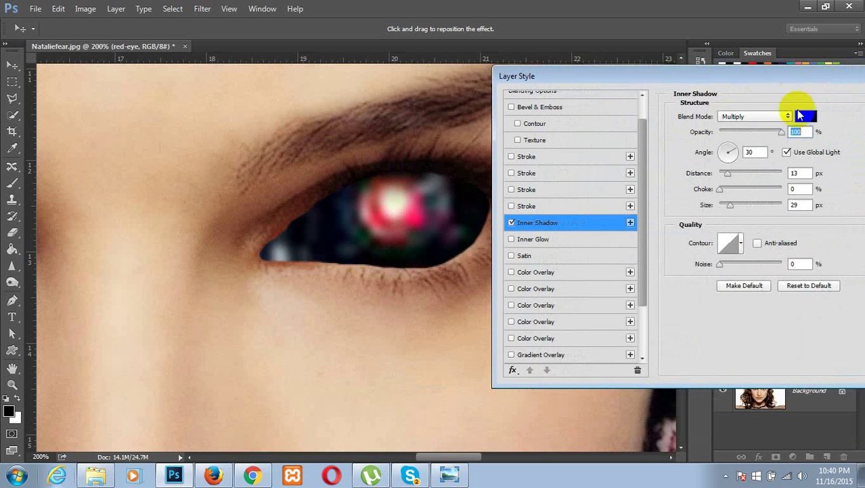
Step: Try Normal as the Inner Shadow's blend mode and return it to Multiply
{"action": "left_click", "coordinate": [773, 120]}
{"action": "left_click", "coordinate": [752, 128]}
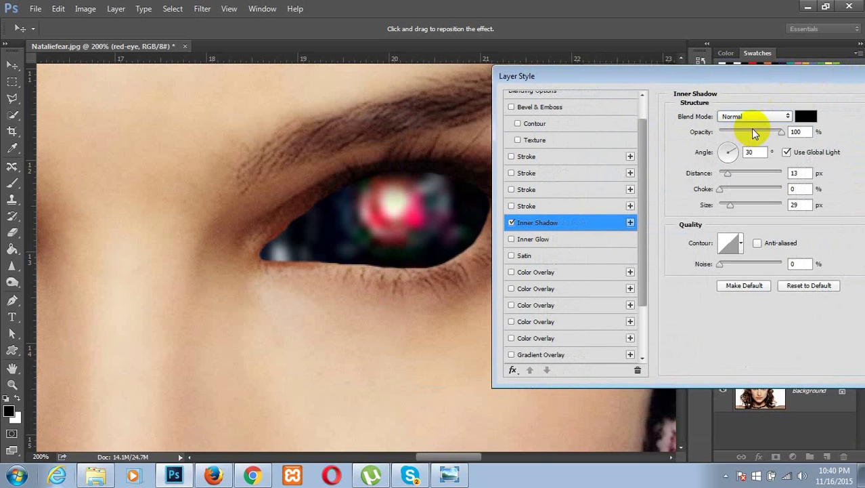
{"action": "left_click", "coordinate": [756, 116]}
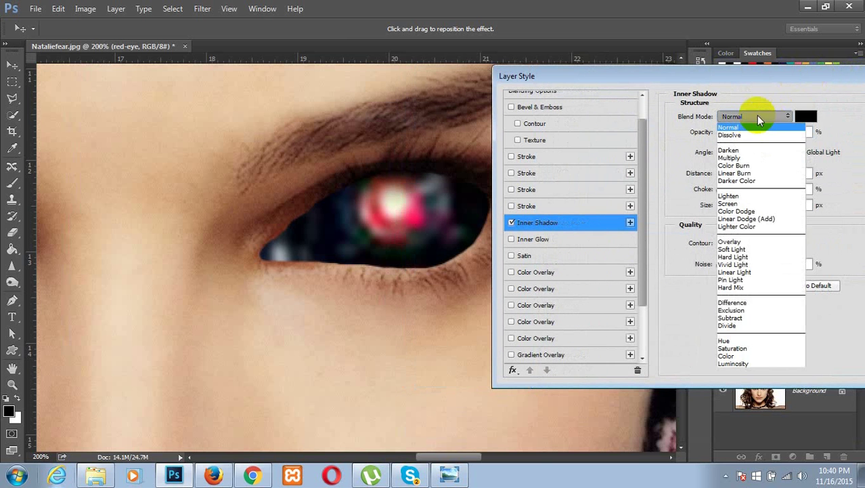
{"action": "left_click", "coordinate": [757, 116]}
{"action": "left_click_drag", "start_coordinate": [788, 74], "coordinate": [491, 140]}
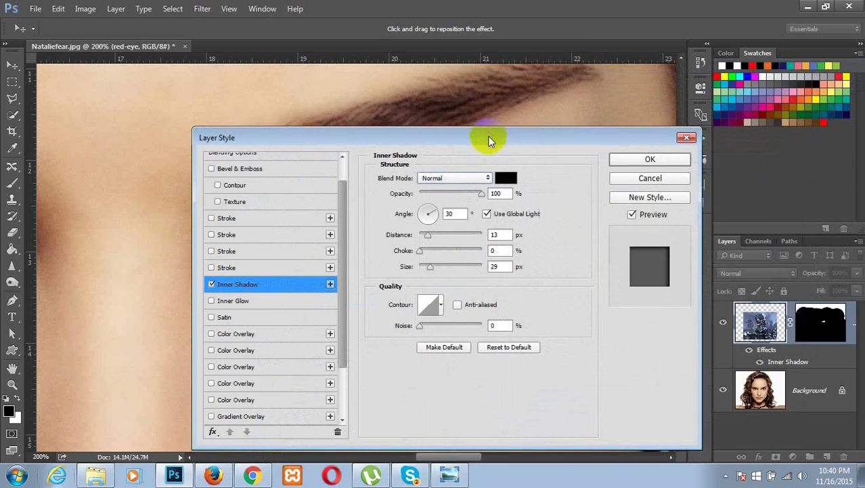
{"action": "left_click", "coordinate": [460, 179]}
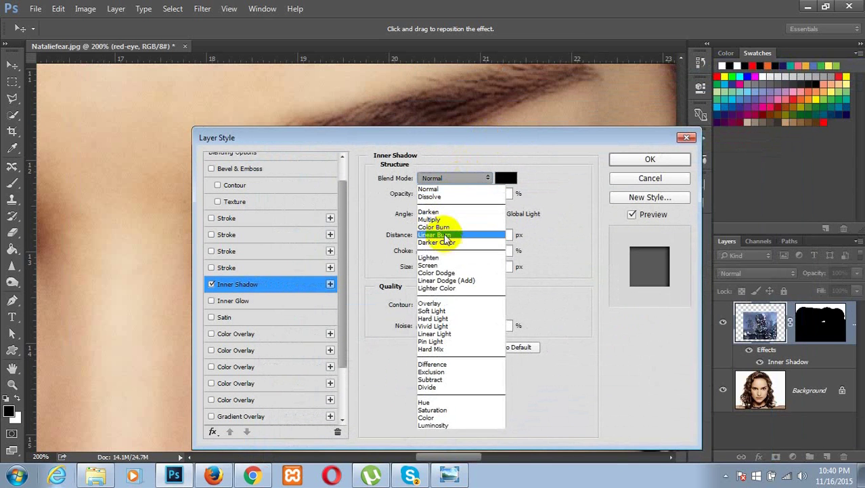
{"action": "left_click", "coordinate": [447, 220]}
Step: Apply the Inner Shadow settings to the red-eye layer
{"action": "left_click_drag", "start_coordinate": [482, 135], "coordinate": [572, 80]}
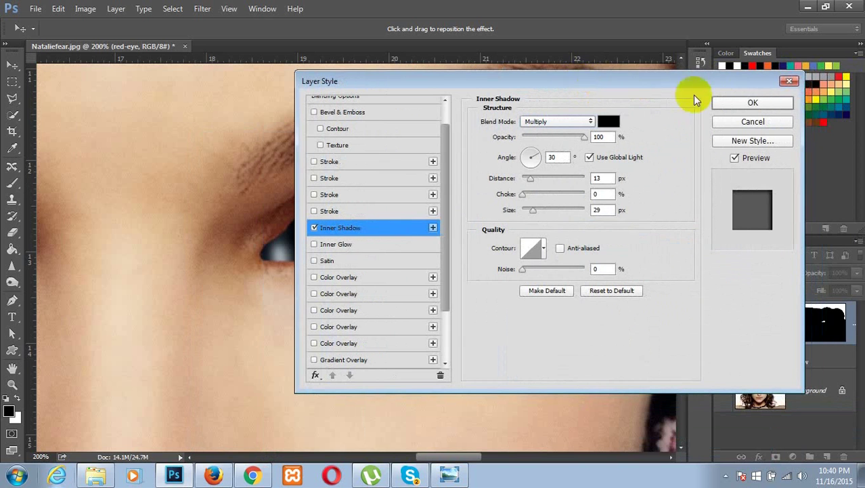
{"action": "left_click", "coordinate": [753, 103]}
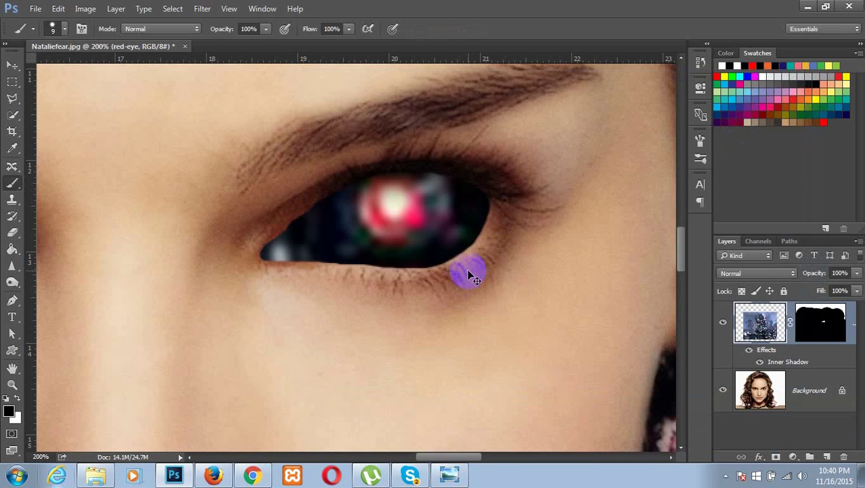
{"action": "key", "text": "ctrl+minus"}
{"action": "key", "text": "ctrl+minus"}
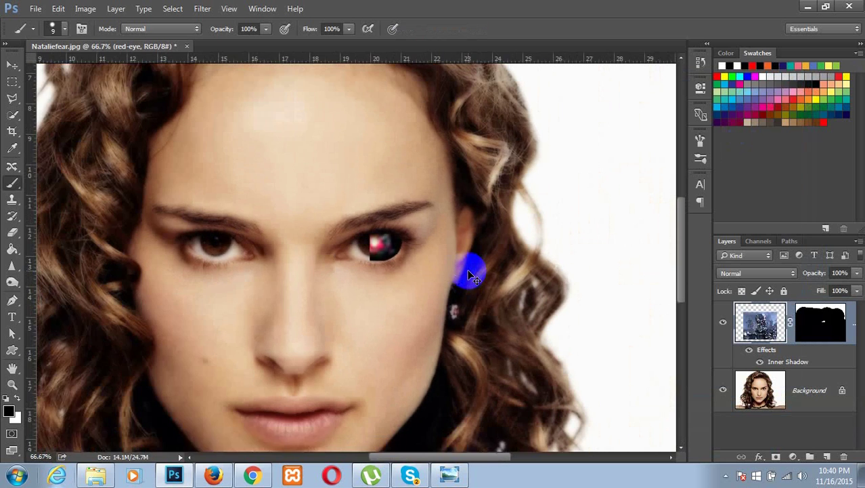
{"action": "key", "text": "ctrl+minus"}
{"action": "key", "text": "ctrl+minus"}
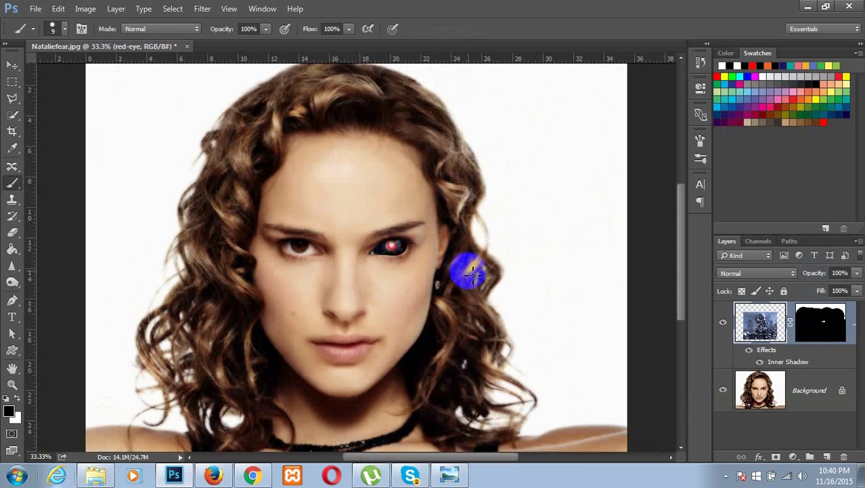
{"action": "key", "text": "ctrl+0"}
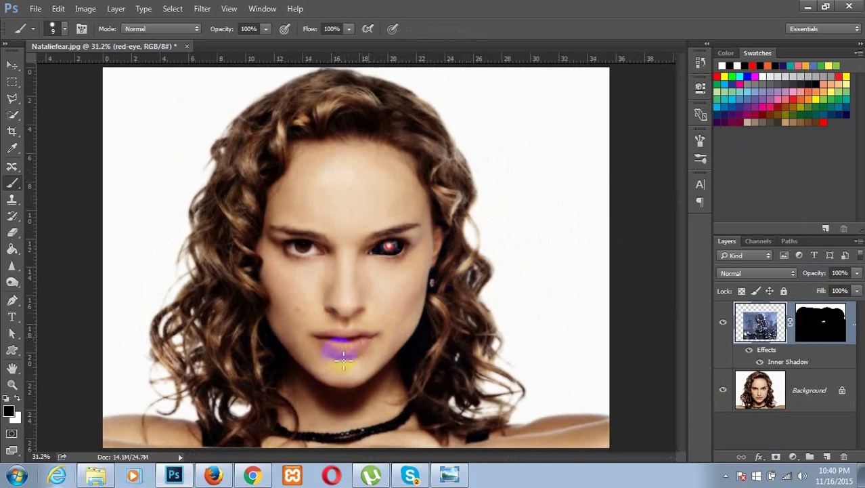
Step: Place skull.jpg from the skull-effect folder into the portrait document as a new layer
{"action": "left_click", "coordinate": [97, 476]}
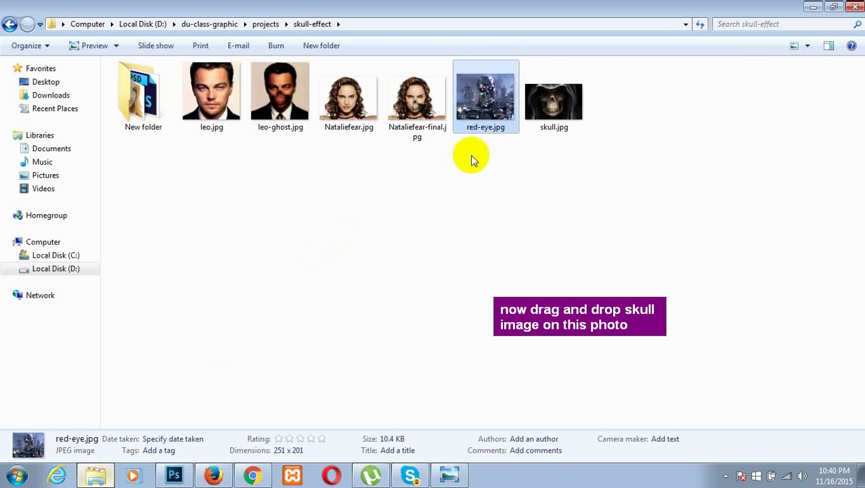
{"action": "left_click", "coordinate": [559, 103]}
{"action": "left_click_drag", "start_coordinate": [559, 104], "coordinate": [310, 384]}
{"action": "left_click_drag", "start_coordinate": [329, 346], "coordinate": [327, 339]}
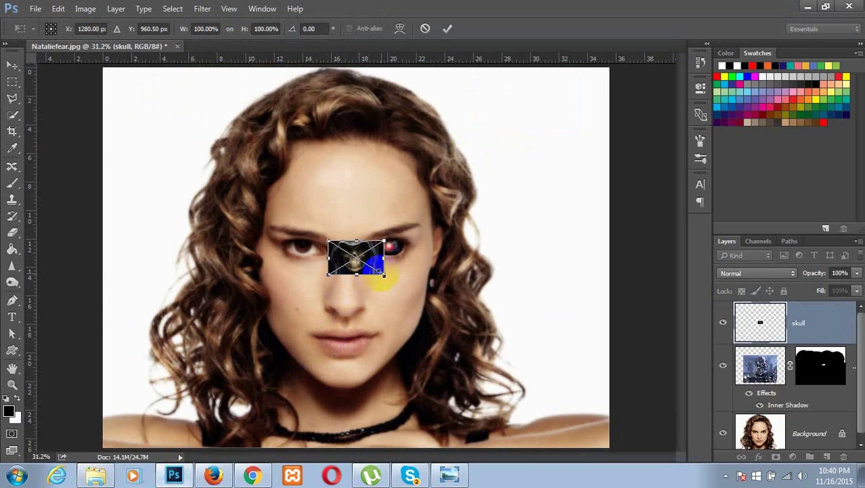
Step: Enlarge the placed skull image and position it over the woman's face so the jaws line up
{"action": "left_click_drag", "start_coordinate": [384, 275], "coordinate": [565, 425]}
{"action": "left_click_drag", "start_coordinate": [508, 402], "coordinate": [378, 369]}
{"action": "key", "text": "b"}
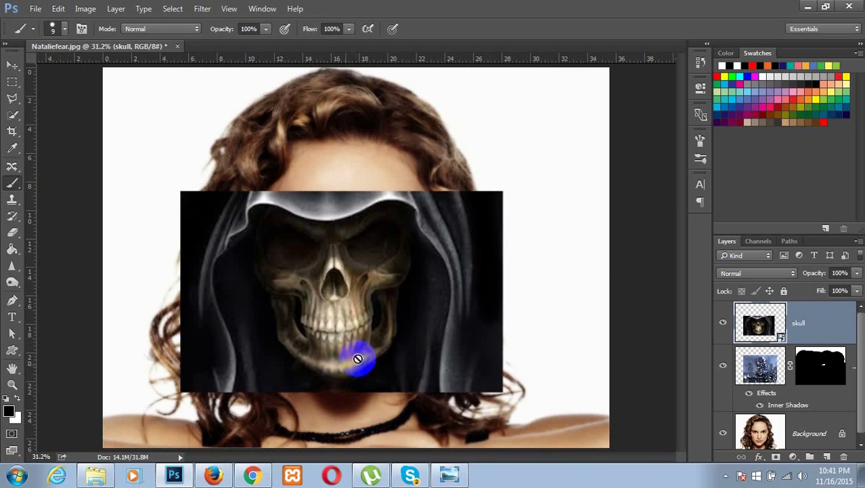
Step: Rasterize the skull layer
{"action": "left_click", "coordinate": [764, 327]}
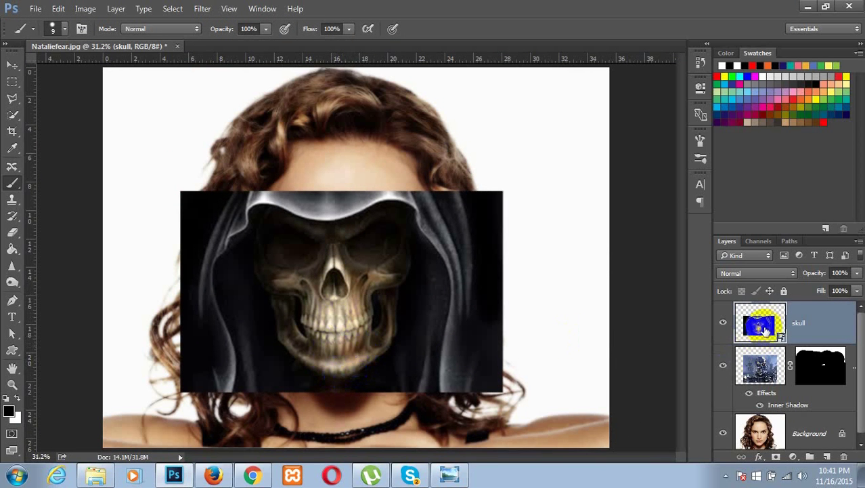
{"action": "right_click", "coordinate": [764, 327]}
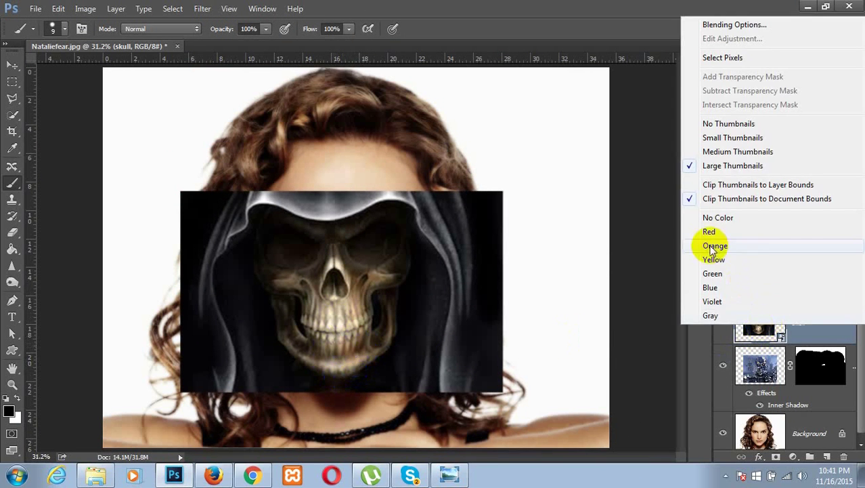
{"action": "left_click", "coordinate": [833, 337]}
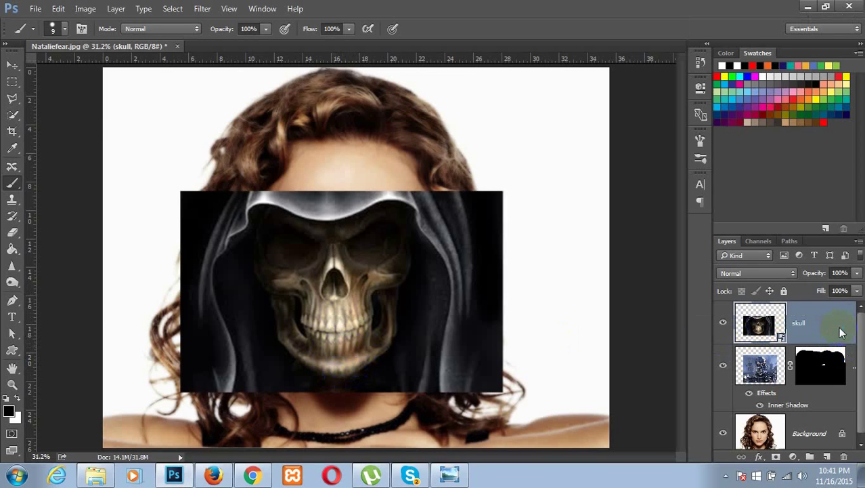
{"action": "right_click", "coordinate": [840, 332]}
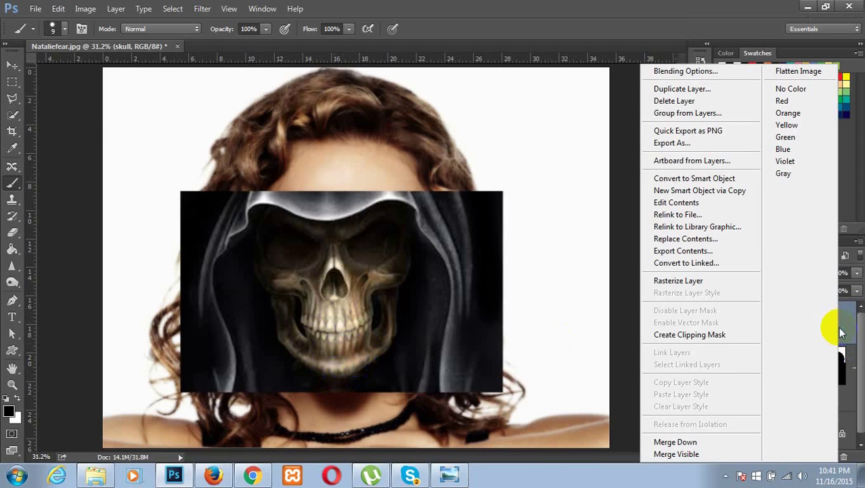
{"action": "left_click", "coordinate": [745, 283]}
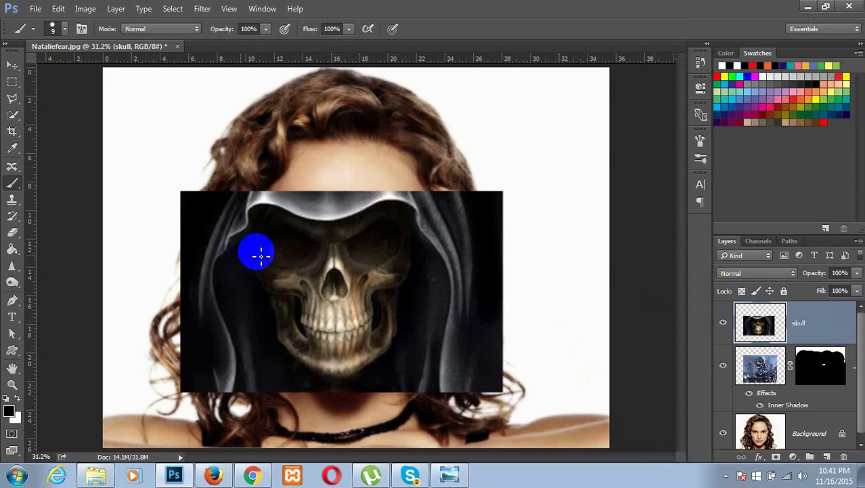
Step: Lower the skull layer's opacity to 54% and move the skull so its nose and teeth line up with the woman's face
{"action": "left_click", "coordinate": [850, 273]}
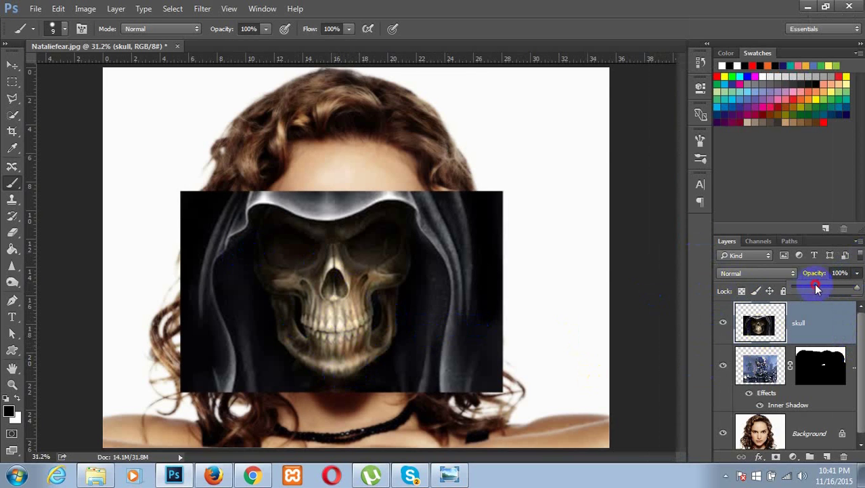
{"action": "left_click", "coordinate": [820, 285]}
{"action": "left_click_drag", "start_coordinate": [821, 287], "coordinate": [829, 285]}
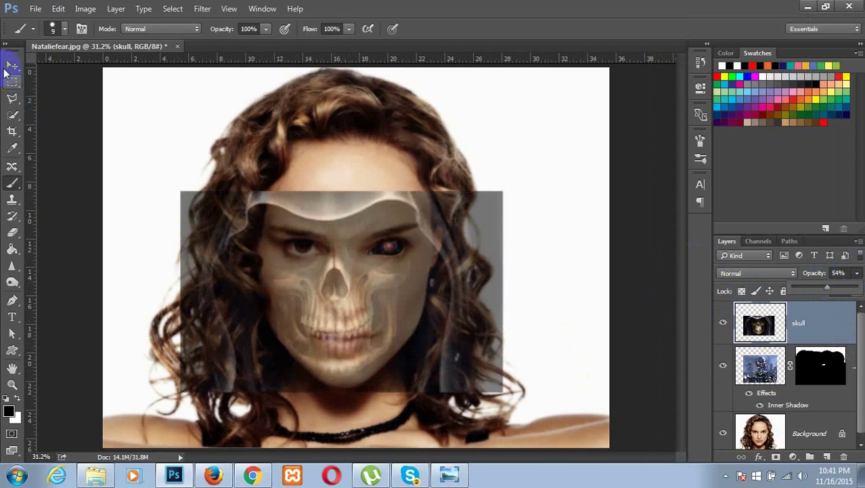
{"action": "left_click", "coordinate": [12, 65]}
{"action": "left_click_drag", "start_coordinate": [352, 309], "coordinate": [357, 326]}
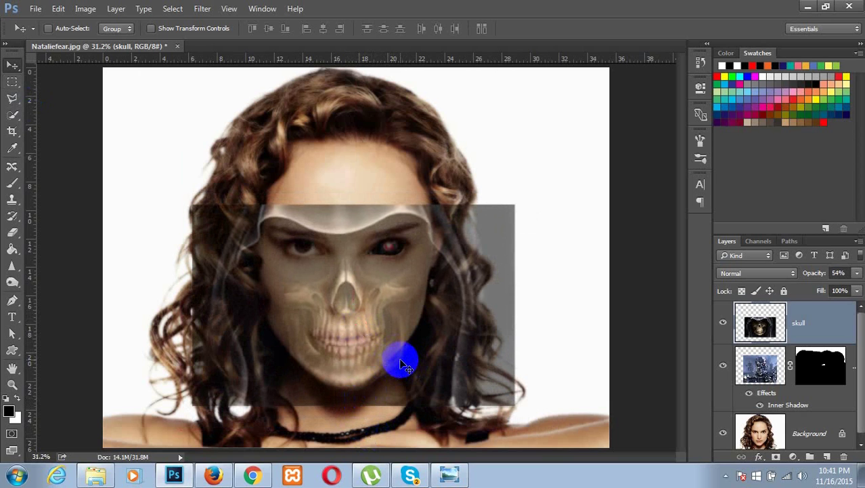
Step: Narrow the skull layer to 94.66% of its width with Free Transform to fit the woman's face
{"action": "key", "text": "ctrl+t"}
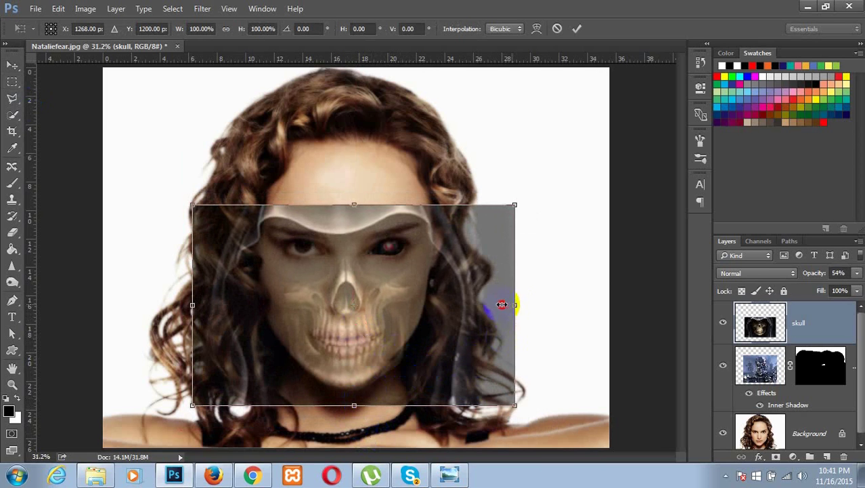
{"action": "left_click_drag", "start_coordinate": [502, 304], "coordinate": [497, 304]}
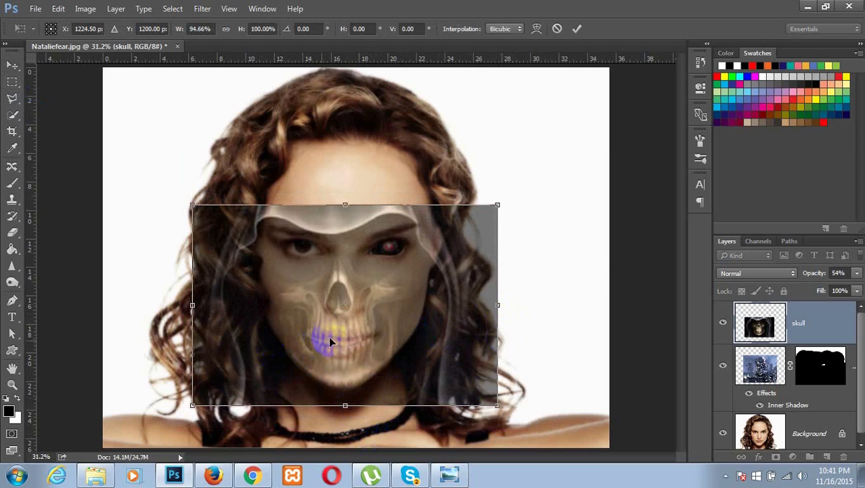
{"action": "left_click", "coordinate": [574, 29]}
Step: Set the skull layer's opacity to 100% and add a white layer mask to it
{"action": "left_click", "coordinate": [857, 290]}
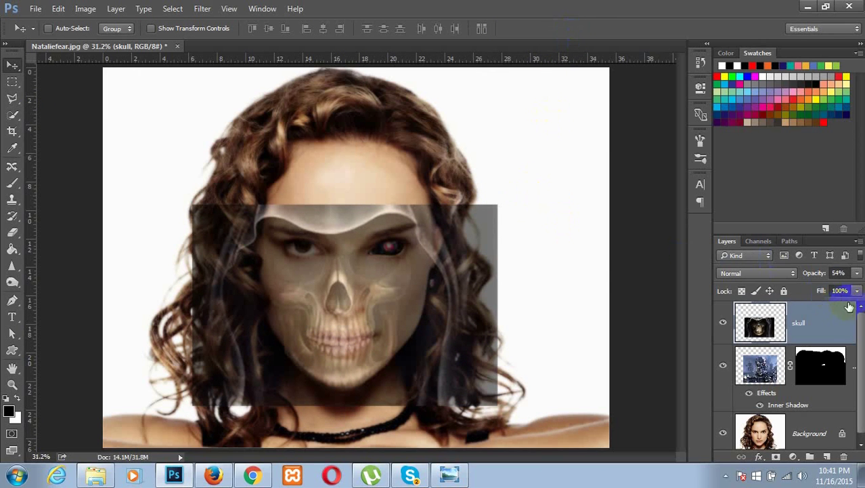
{"action": "left_click", "coordinate": [857, 273]}
{"action": "left_click_drag", "start_coordinate": [829, 288], "coordinate": [860, 287]}
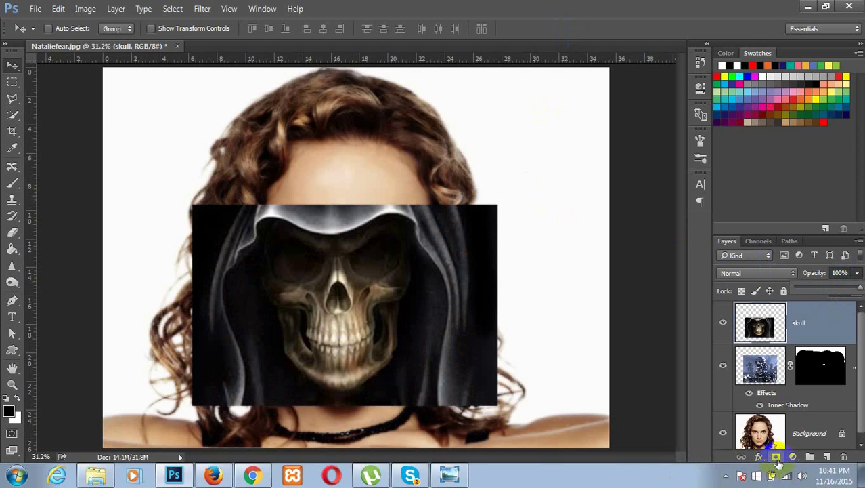
{"action": "left_click", "coordinate": [776, 457]}
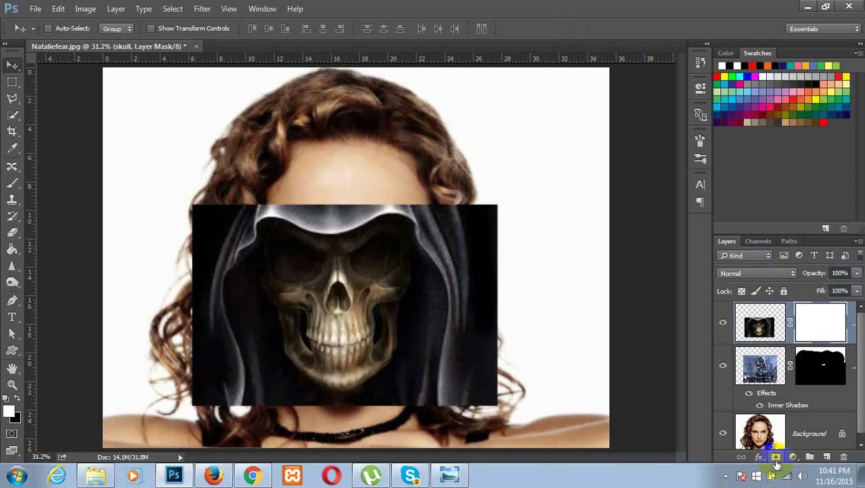
Step: Paint black on the skull's layer mask with a large brush until the whole skull image is hidden
{"action": "left_click", "coordinate": [17, 399]}
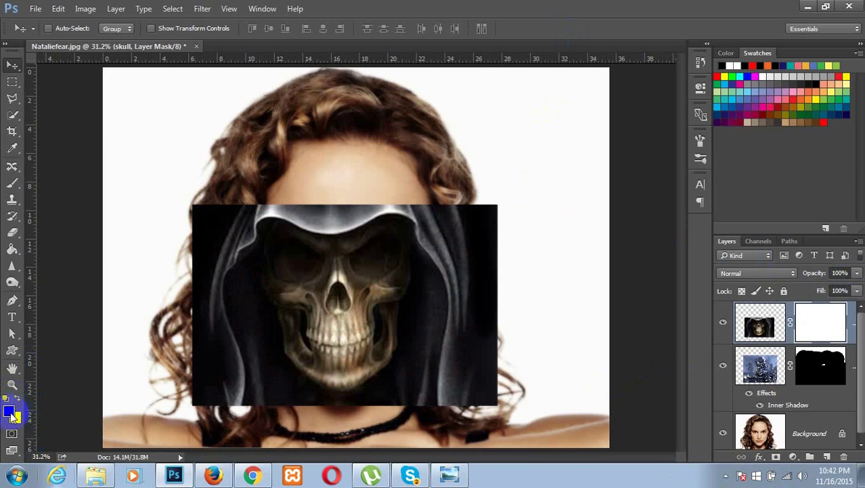
{"action": "left_click", "coordinate": [15, 183]}
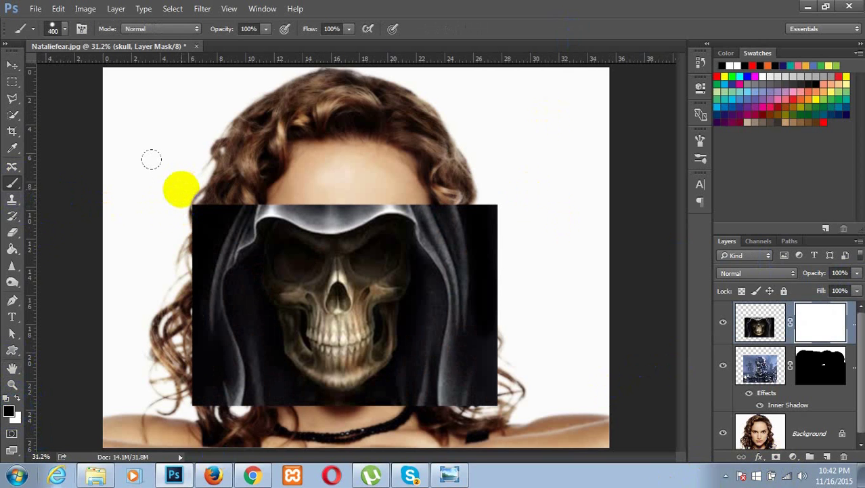
{"action": "mouse_move", "coordinate": [181, 188]}
{"action": "left_mouse_down"}
{"action": "mouse_move", "coordinate": [383, 234]}
{"action": "mouse_move", "coordinate": [429, 222]}
{"action": "mouse_move", "coordinate": [318, 334]}
{"action": "mouse_move", "coordinate": [409, 379]}
{"action": "mouse_move", "coordinate": [290, 422]}
{"action": "left_mouse_up"}
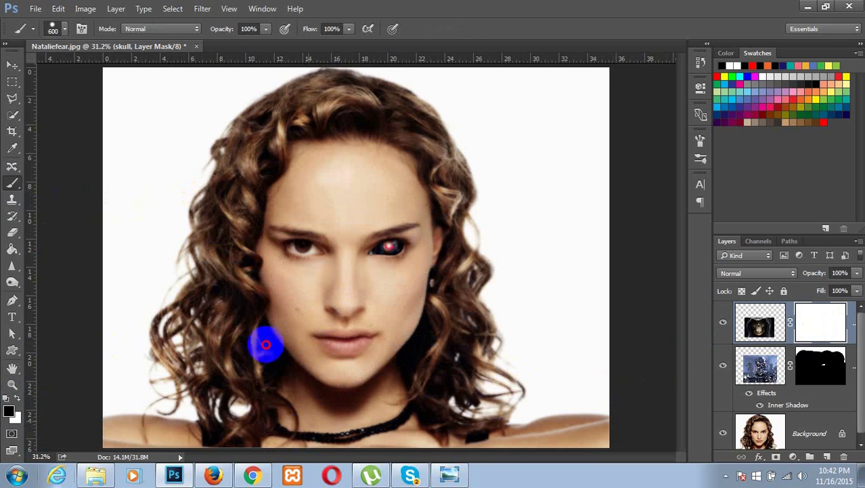
{"action": "left_click_drag", "start_coordinate": [395, 368], "coordinate": [288, 385]}
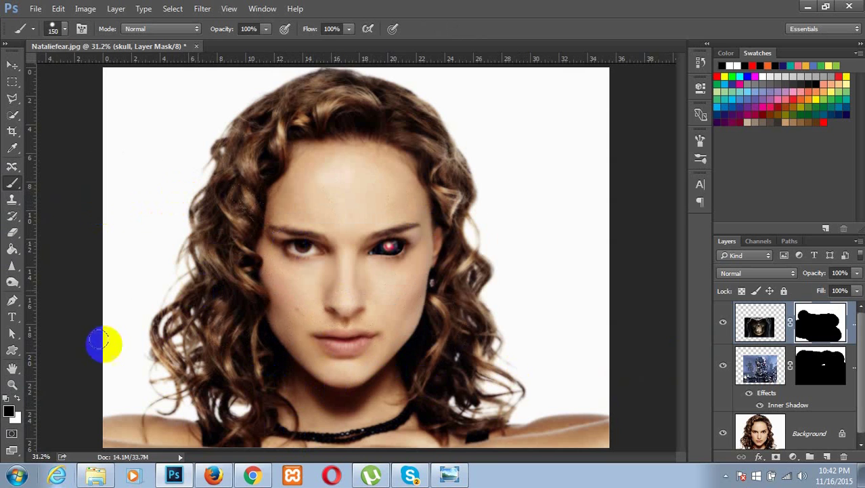
Step: Paint white on the skull's mask with a 150 px brush to reveal the teeth, jaw and nose cavity over the lower face
{"action": "left_click", "coordinate": [18, 400]}
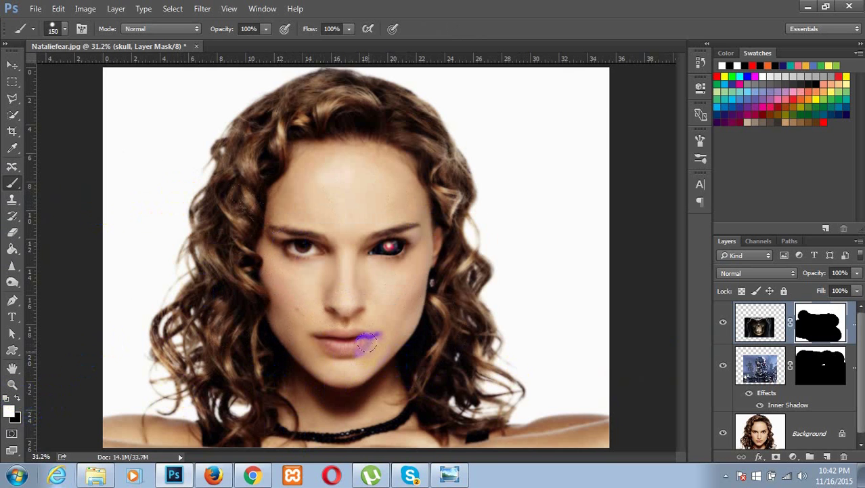
{"action": "mouse_move", "coordinate": [350, 337]}
{"action": "left_mouse_down"}
{"action": "mouse_move", "coordinate": [312, 339]}
{"action": "mouse_move", "coordinate": [343, 343]}
{"action": "left_mouse_up"}
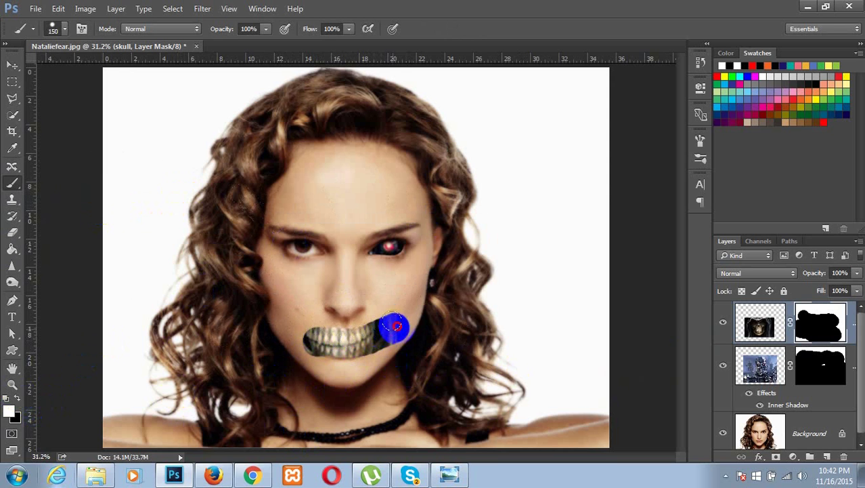
{"action": "left_click_drag", "start_coordinate": [396, 327], "coordinate": [414, 306]}
{"action": "mouse_move", "coordinate": [419, 296]}
{"action": "left_mouse_down"}
{"action": "mouse_move", "coordinate": [426, 289]}
{"action": "mouse_move", "coordinate": [414, 330]}
{"action": "mouse_move", "coordinate": [429, 313]}
{"action": "mouse_move", "coordinate": [405, 344]}
{"action": "mouse_move", "coordinate": [325, 378]}
{"action": "mouse_move", "coordinate": [294, 332]}
{"action": "mouse_move", "coordinate": [309, 339]}
{"action": "mouse_move", "coordinate": [330, 329]}
{"action": "left_mouse_up"}
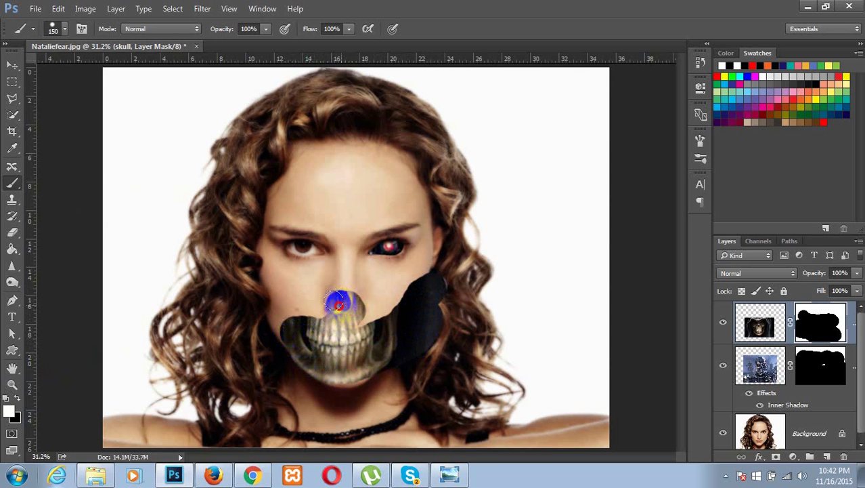
{"action": "mouse_move", "coordinate": [318, 325]}
{"action": "left_mouse_down"}
{"action": "mouse_move", "coordinate": [324, 319]}
{"action": "mouse_move", "coordinate": [299, 329]}
{"action": "mouse_move", "coordinate": [337, 308]}
{"action": "left_mouse_up"}
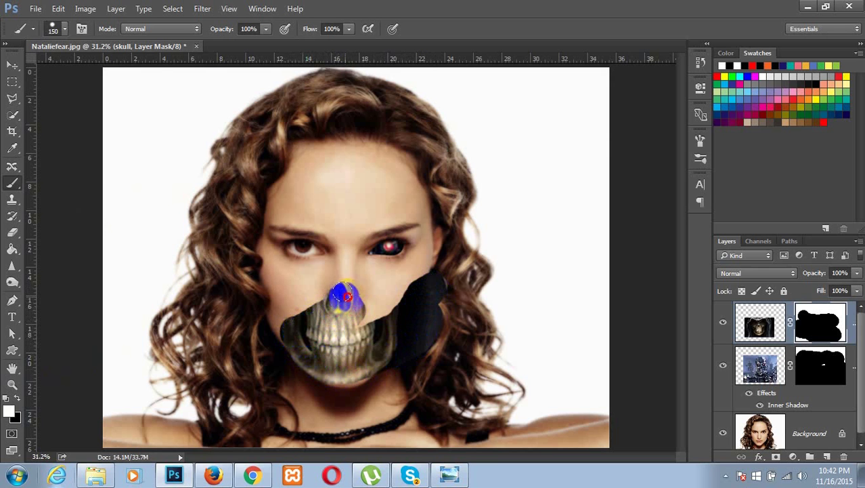
{"action": "mouse_move", "coordinate": [355, 312]}
{"action": "left_mouse_down"}
{"action": "mouse_move", "coordinate": [375, 319]}
{"action": "mouse_move", "coordinate": [425, 301]}
{"action": "mouse_move", "coordinate": [386, 332]}
{"action": "mouse_move", "coordinate": [363, 322]}
{"action": "left_mouse_up"}
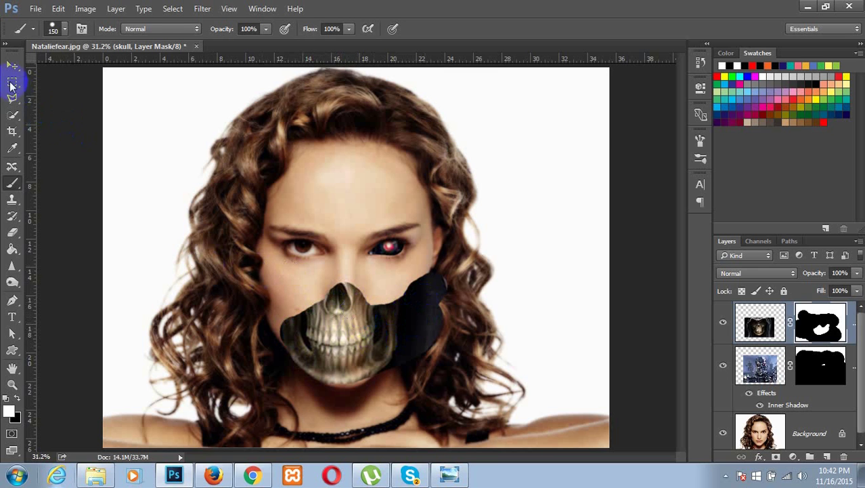
Step: Shift the masked skull slightly so its jaw fits the woman's chin outline
{"action": "left_click", "coordinate": [12, 65]}
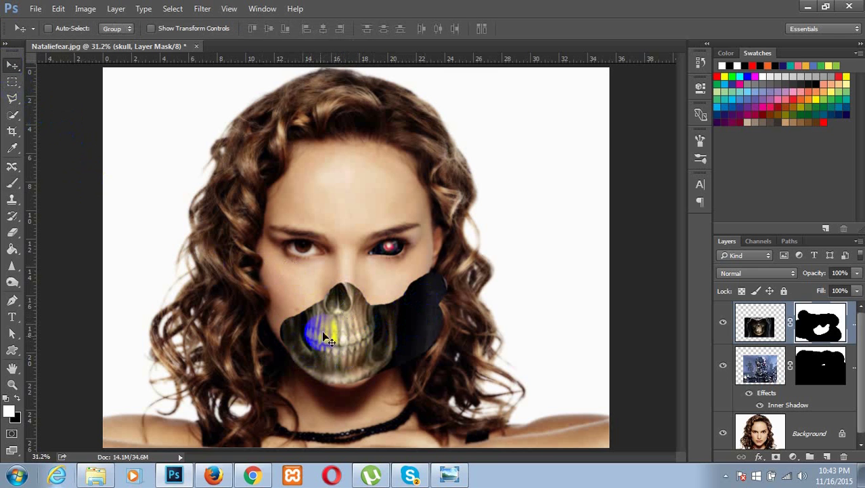
{"action": "left_click_drag", "start_coordinate": [336, 333], "coordinate": [332, 327]}
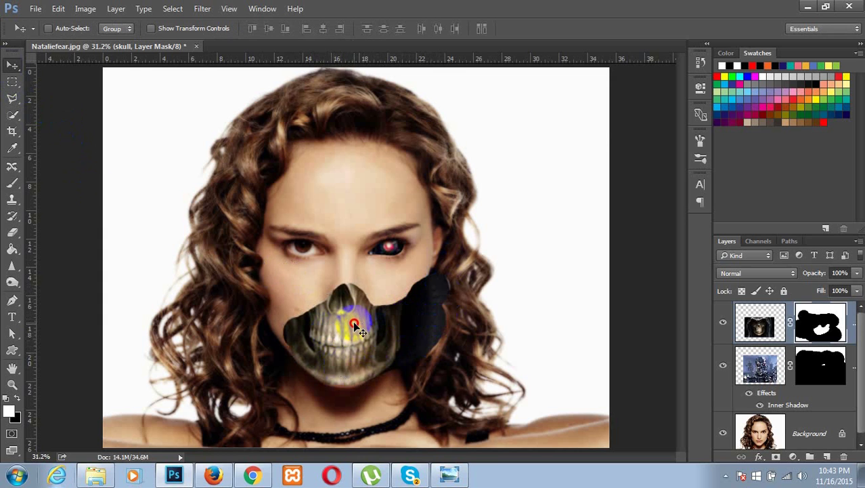
{"action": "mouse_move", "coordinate": [353, 324]}
{"action": "left_mouse_down"}
{"action": "mouse_move", "coordinate": [364, 331]}
{"action": "mouse_move", "coordinate": [358, 326]}
{"action": "left_mouse_up"}
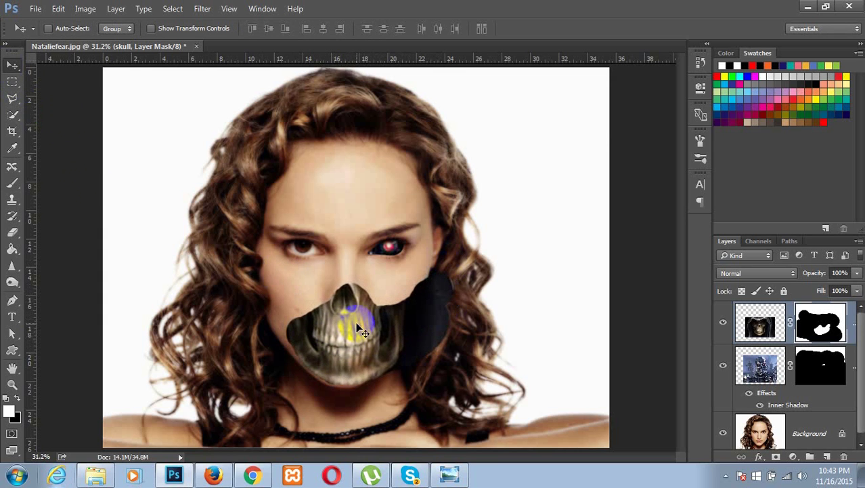
Step: Paint black on the skull's mask to hide the dark hood area covering the hair and ear beside the jaw
{"action": "left_click", "coordinate": [8, 398]}
{"action": "left_click", "coordinate": [12, 183]}
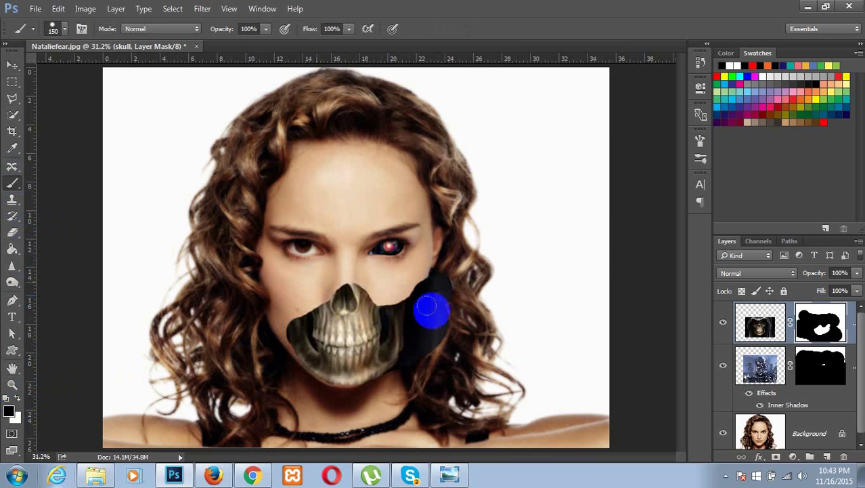
{"action": "mouse_move", "coordinate": [431, 308]}
{"action": "left_mouse_down"}
{"action": "mouse_move", "coordinate": [456, 263]}
{"action": "mouse_move", "coordinate": [431, 359]}
{"action": "mouse_move", "coordinate": [443, 279]}
{"action": "mouse_move", "coordinate": [400, 285]}
{"action": "mouse_move", "coordinate": [435, 286]}
{"action": "mouse_move", "coordinate": [437, 348]}
{"action": "mouse_move", "coordinate": [405, 377]}
{"action": "mouse_move", "coordinate": [412, 363]}
{"action": "mouse_move", "coordinate": [304, 344]}
{"action": "mouse_move", "coordinate": [341, 296]}
{"action": "mouse_move", "coordinate": [17, 407]}
{"action": "left_mouse_up"}
Step: Paint white on the skull's mask to refine the jaw edges and reveal more bone around the top of the nose cavity
{"action": "left_click", "coordinate": [16, 400]}
{"action": "mouse_move", "coordinate": [309, 355]}
{"action": "left_mouse_down"}
{"action": "mouse_move", "coordinate": [336, 332]}
{"action": "mouse_move", "coordinate": [325, 303]}
{"action": "left_mouse_up"}
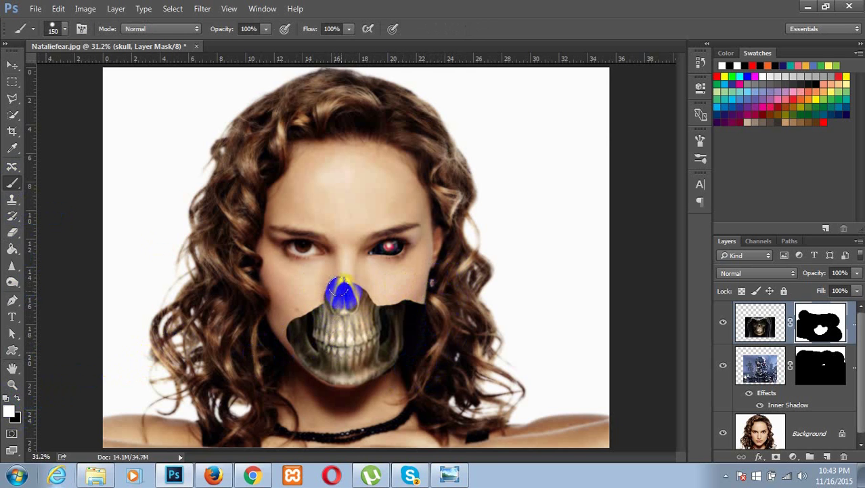
{"action": "mouse_move", "coordinate": [340, 295]}
{"action": "left_mouse_down"}
{"action": "mouse_move", "coordinate": [295, 337]}
{"action": "mouse_move", "coordinate": [317, 356]}
{"action": "mouse_move", "coordinate": [337, 357]}
{"action": "mouse_move", "coordinate": [372, 324]}
{"action": "mouse_move", "coordinate": [353, 299]}
{"action": "mouse_move", "coordinate": [421, 315]}
{"action": "mouse_move", "coordinate": [428, 304]}
{"action": "mouse_move", "coordinate": [406, 318]}
{"action": "mouse_move", "coordinate": [408, 308]}
{"action": "mouse_move", "coordinate": [363, 316]}
{"action": "mouse_move", "coordinate": [383, 293]}
{"action": "mouse_move", "coordinate": [378, 301]}
{"action": "mouse_move", "coordinate": [347, 292]}
{"action": "mouse_move", "coordinate": [382, 319]}
{"action": "mouse_move", "coordinate": [361, 297]}
{"action": "mouse_move", "coordinate": [322, 308]}
{"action": "mouse_move", "coordinate": [329, 319]}
{"action": "mouse_move", "coordinate": [20, 185]}
{"action": "left_mouse_up"}
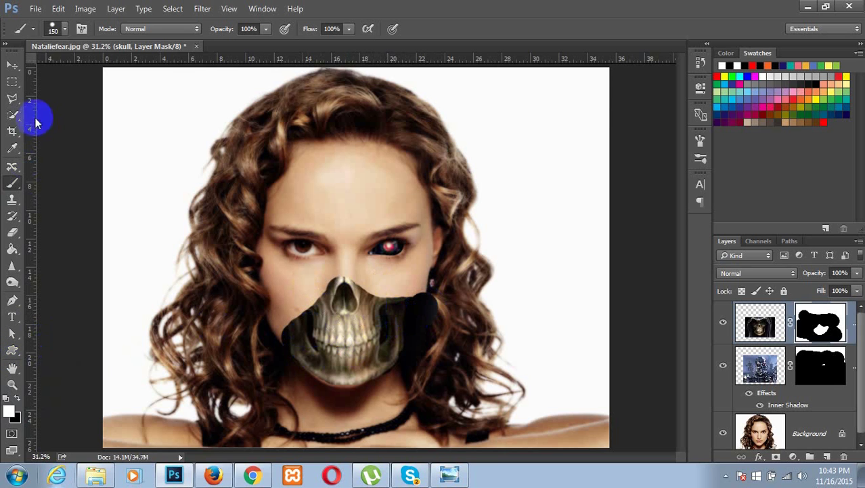
Step: Paint white along the skull's edges on its mask with an enlarged version of the 46 px textured brush for a peeling, cracked border
{"action": "left_click", "coordinate": [65, 28]}
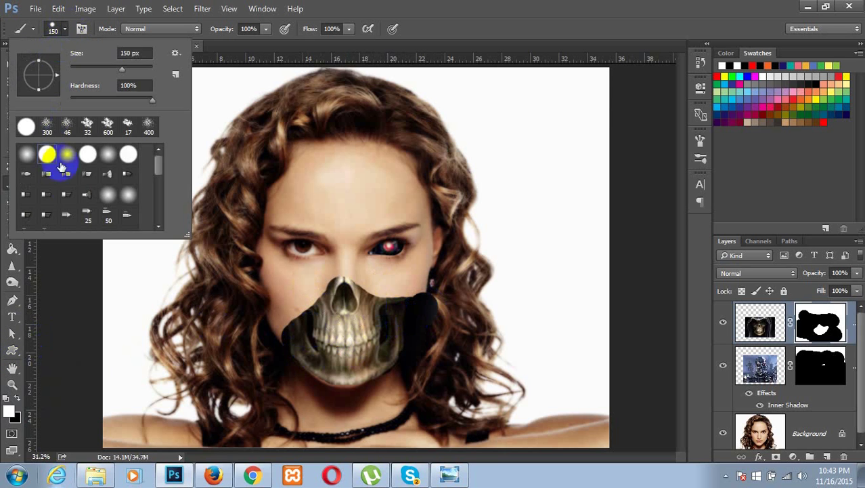
{"action": "scroll", "coordinate": [70, 195], "scroll_direction": "down", "scroll_amount": 5}
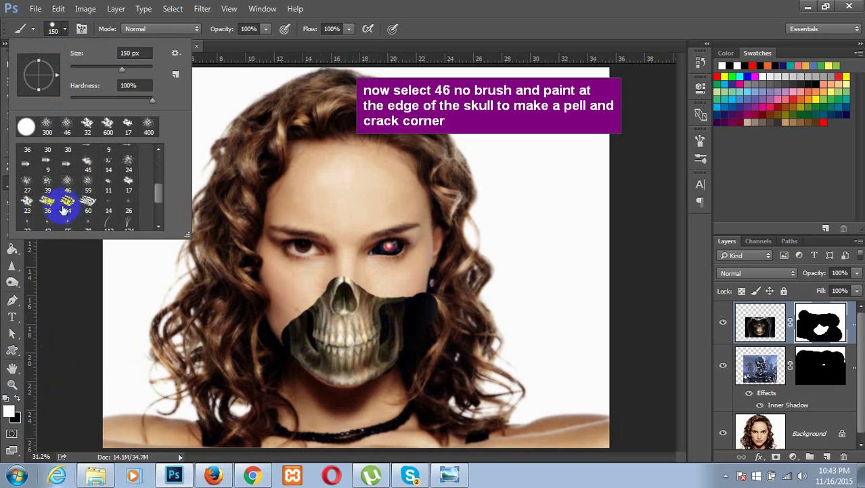
{"action": "scroll", "coordinate": [67, 199], "scroll_direction": "down", "scroll_amount": 1}
{"action": "left_click", "coordinate": [68, 178]}
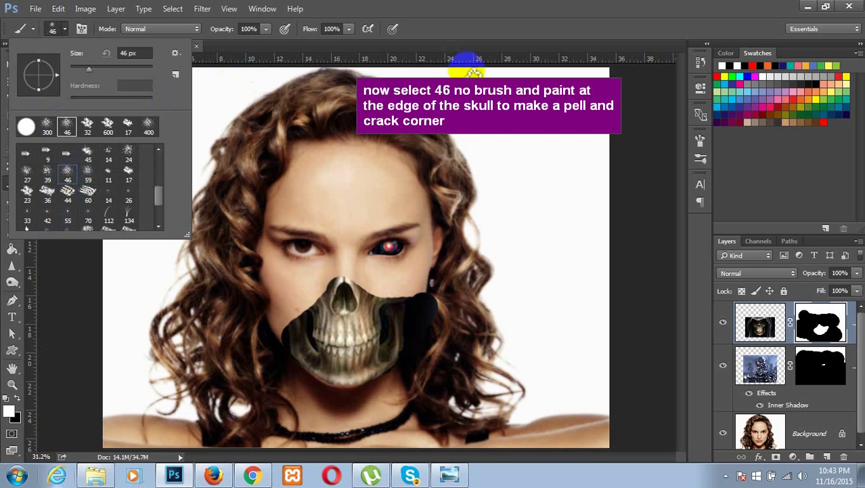
{"action": "left_click", "coordinate": [576, 153]}
{"action": "left_click", "coordinate": [468, 235]}
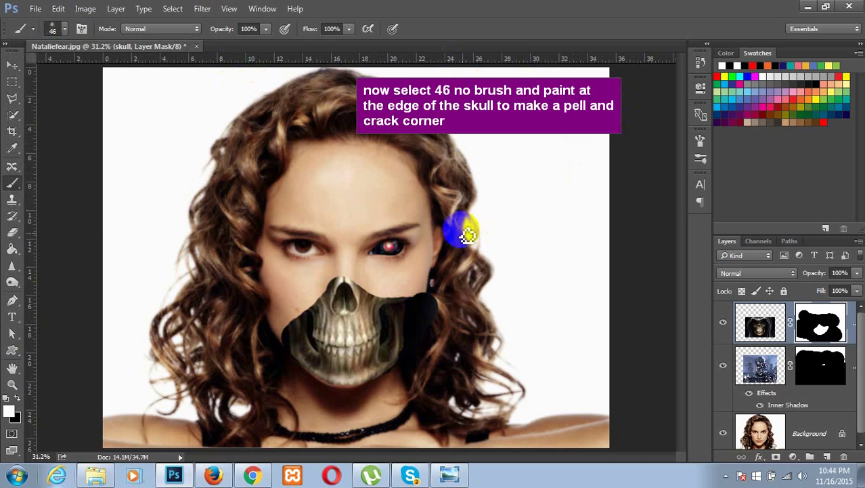
{"action": "mouse_move", "coordinate": [468, 235]}
{"action": "left_mouse_down"}
{"action": "mouse_move", "coordinate": [443, 219]}
{"action": "mouse_move", "coordinate": [369, 254]}
{"action": "mouse_move", "coordinate": [357, 246]}
{"action": "mouse_move", "coordinate": [353, 220]}
{"action": "left_mouse_up"}
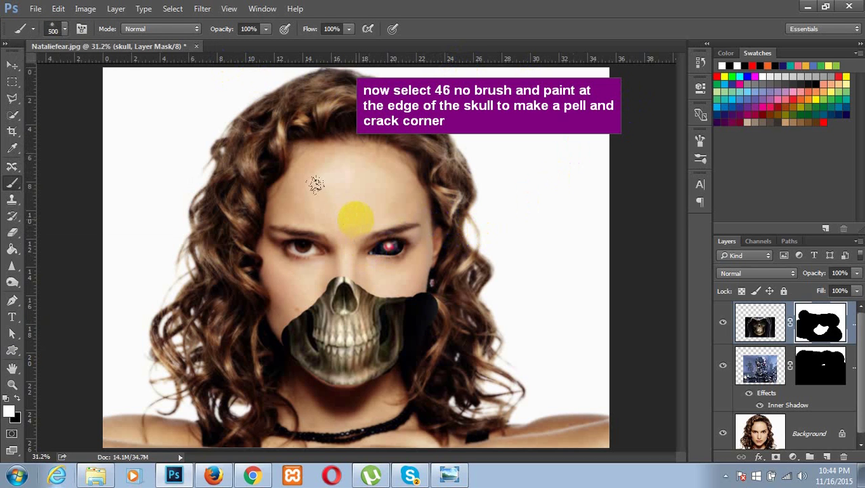
{"action": "key", "text": "bracketright"}
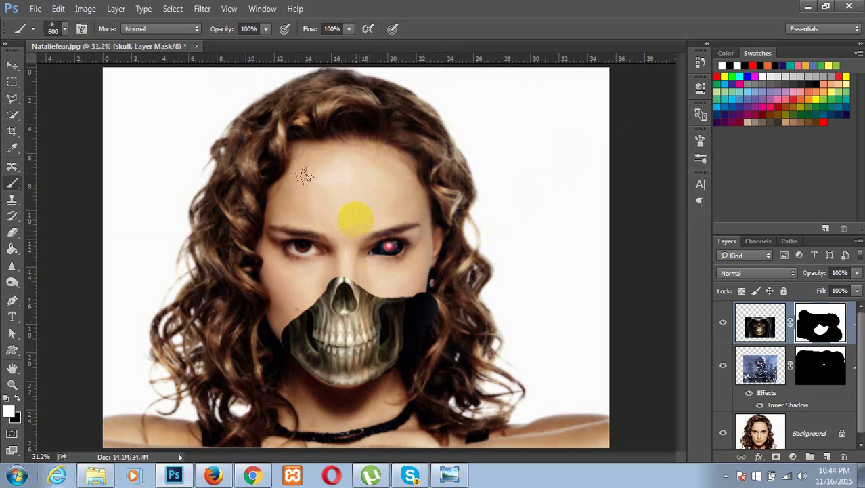
{"action": "mouse_move", "coordinate": [426, 326]}
{"action": "left_mouse_down"}
{"action": "mouse_move", "coordinate": [392, 294]}
{"action": "mouse_move", "coordinate": [399, 288]}
{"action": "mouse_move", "coordinate": [407, 296]}
{"action": "mouse_move", "coordinate": [380, 300]}
{"action": "mouse_move", "coordinate": [428, 297]}
{"action": "mouse_move", "coordinate": [397, 306]}
{"action": "mouse_move", "coordinate": [327, 296]}
{"action": "mouse_move", "coordinate": [293, 329]}
{"action": "mouse_move", "coordinate": [309, 366]}
{"action": "mouse_move", "coordinate": [333, 376]}
{"action": "mouse_move", "coordinate": [364, 384]}
{"action": "mouse_move", "coordinate": [391, 356]}
{"action": "left_mouse_up"}
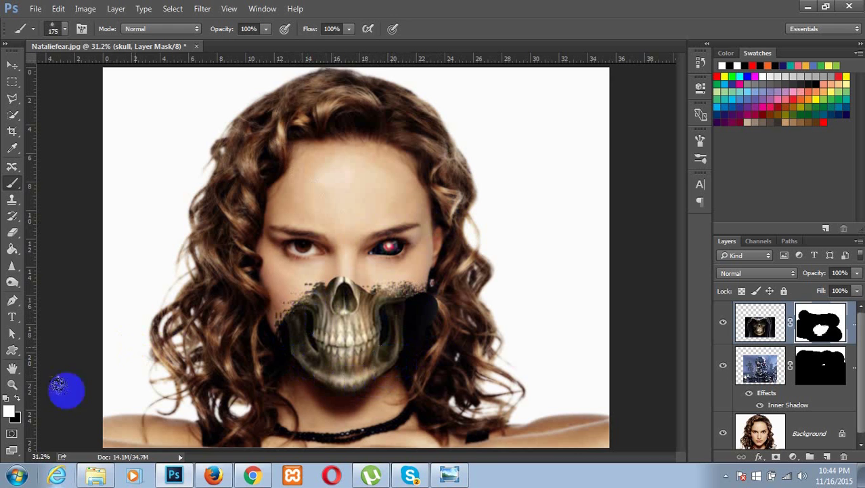
Step: Paint black along the skull's borders on its layer mask with the 175 px textured brush to break the edges into speckled, peeling fragments
{"action": "left_click", "coordinate": [18, 399]}
{"action": "mouse_move", "coordinate": [255, 365]}
{"action": "left_mouse_down"}
{"action": "mouse_move", "coordinate": [290, 314]}
{"action": "mouse_move", "coordinate": [286, 334]}
{"action": "mouse_move", "coordinate": [300, 348]}
{"action": "mouse_move", "coordinate": [290, 347]}
{"action": "mouse_move", "coordinate": [330, 381]}
{"action": "mouse_move", "coordinate": [397, 358]}
{"action": "mouse_move", "coordinate": [417, 337]}
{"action": "mouse_move", "coordinate": [348, 390]}
{"action": "mouse_move", "coordinate": [329, 393]}
{"action": "mouse_move", "coordinate": [366, 386]}
{"action": "mouse_move", "coordinate": [354, 396]}
{"action": "mouse_move", "coordinate": [385, 376]}
{"action": "mouse_move", "coordinate": [395, 348]}
{"action": "mouse_move", "coordinate": [432, 305]}
{"action": "mouse_move", "coordinate": [408, 284]}
{"action": "mouse_move", "coordinate": [390, 344]}
{"action": "mouse_move", "coordinate": [363, 378]}
{"action": "mouse_move", "coordinate": [389, 353]}
{"action": "mouse_move", "coordinate": [362, 369]}
{"action": "mouse_move", "coordinate": [334, 272]}
{"action": "mouse_move", "coordinate": [327, 347]}
{"action": "mouse_move", "coordinate": [359, 367]}
{"action": "mouse_move", "coordinate": [386, 407]}
{"action": "mouse_move", "coordinate": [381, 399]}
{"action": "mouse_move", "coordinate": [420, 357]}
{"action": "mouse_move", "coordinate": [442, 385]}
{"action": "mouse_move", "coordinate": [342, 351]}
{"action": "mouse_move", "coordinate": [334, 394]}
{"action": "mouse_move", "coordinate": [427, 376]}
{"action": "mouse_move", "coordinate": [406, 350]}
{"action": "left_mouse_up"}
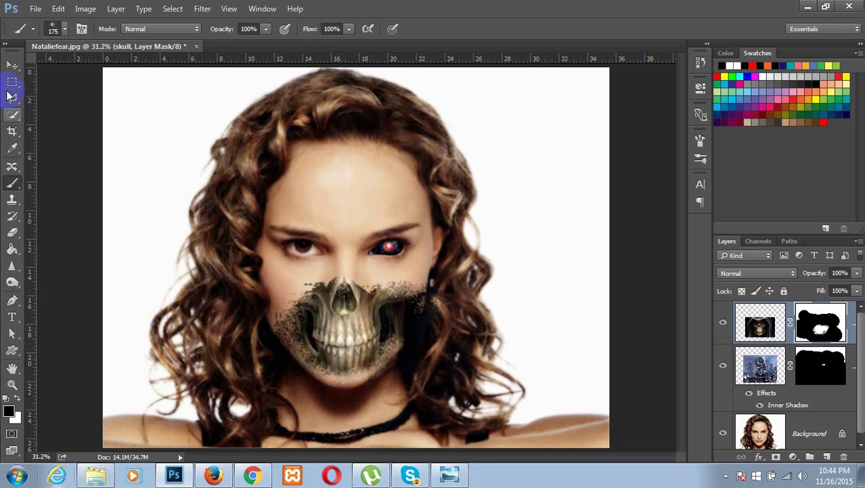
{"action": "left_click", "coordinate": [12, 82]}
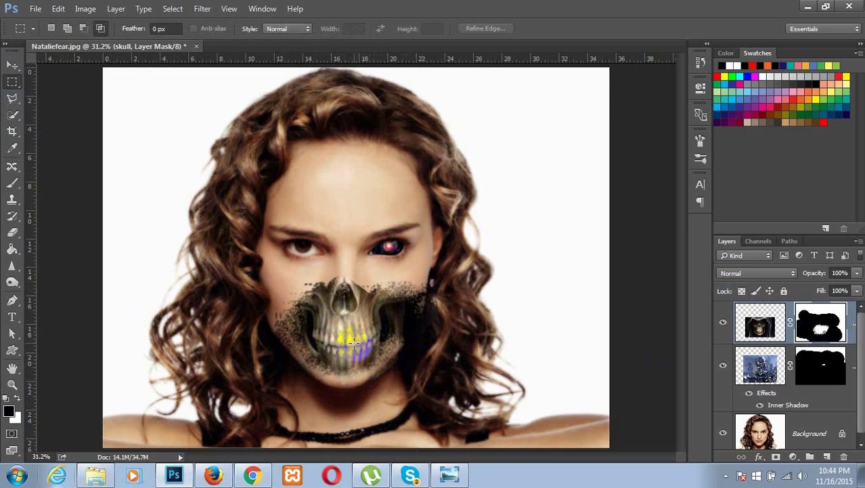
Step: Try the Color Burn and Multiply blend modes on the skull layer, then restore Normal
{"action": "left_click", "coordinate": [763, 275]}
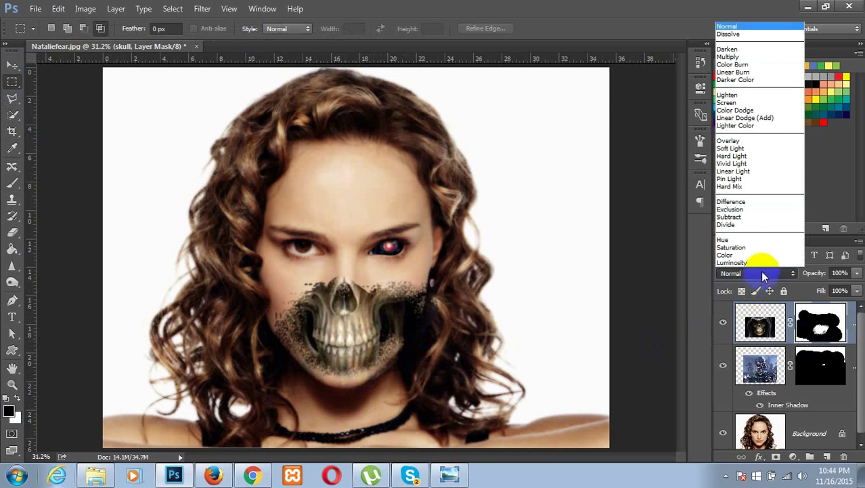
{"action": "left_click", "coordinate": [750, 65]}
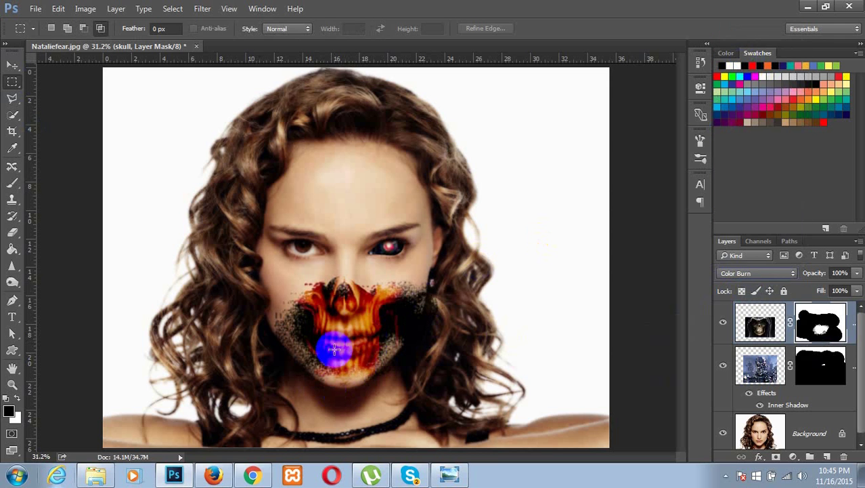
{"action": "left_click", "coordinate": [760, 273]}
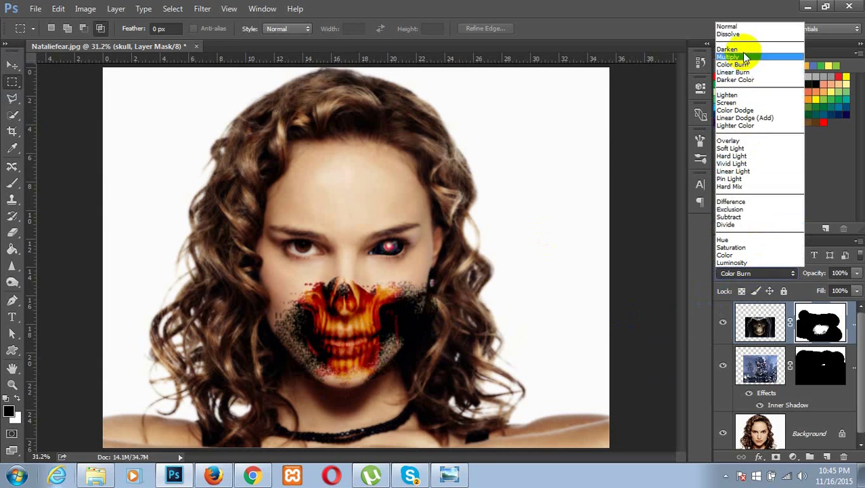
{"action": "left_click", "coordinate": [747, 58]}
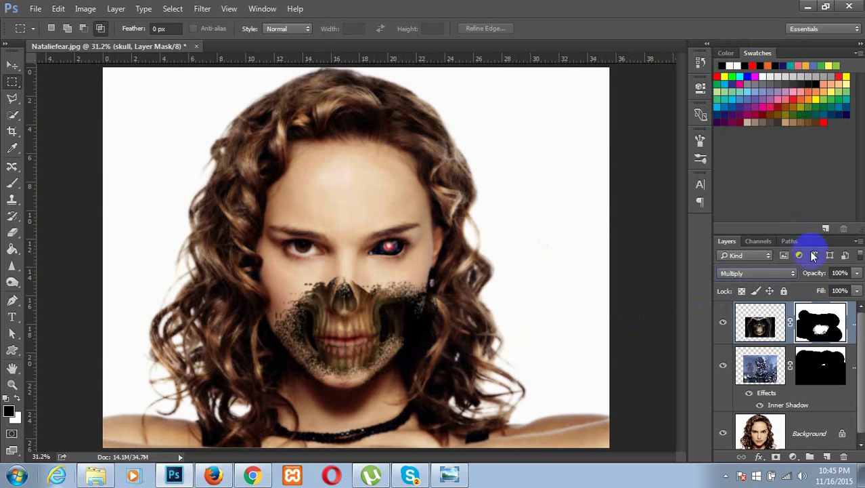
{"action": "left_click", "coordinate": [760, 274]}
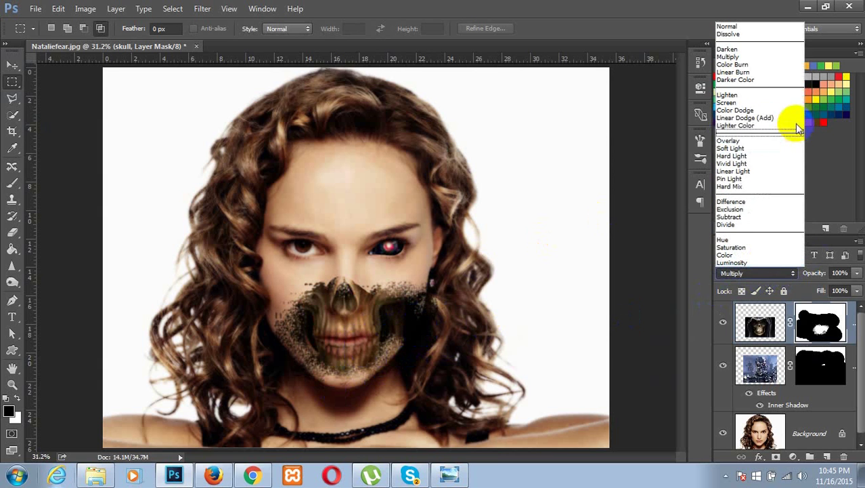
{"action": "left_click", "coordinate": [763, 30]}
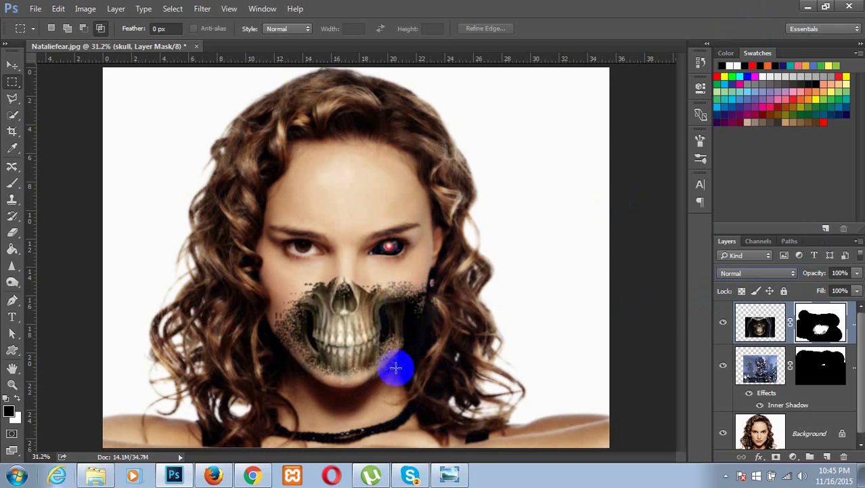
{"action": "left_click", "coordinate": [36, 9]}
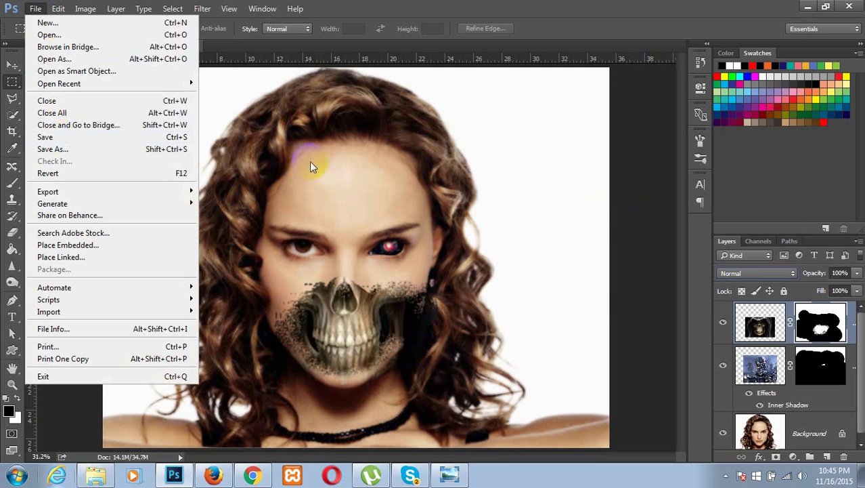
{"action": "left_click", "coordinate": [364, 353]}
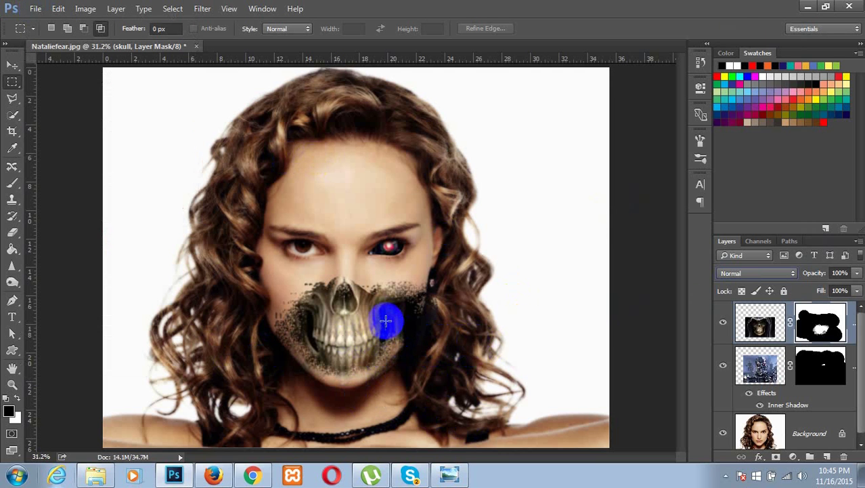
{"action": "mouse_move", "coordinate": [385, 321]}
{"action": "left_mouse_down"}
{"action": "mouse_move", "coordinate": [401, 324]}
{"action": "mouse_move", "coordinate": [333, 330]}
{"action": "mouse_move", "coordinate": [343, 310]}
{"action": "mouse_move", "coordinate": [321, 358]}
{"action": "mouse_move", "coordinate": [366, 298]}
{"action": "mouse_move", "coordinate": [345, 314]}
{"action": "mouse_move", "coordinate": [346, 328]}
{"action": "left_mouse_up"}
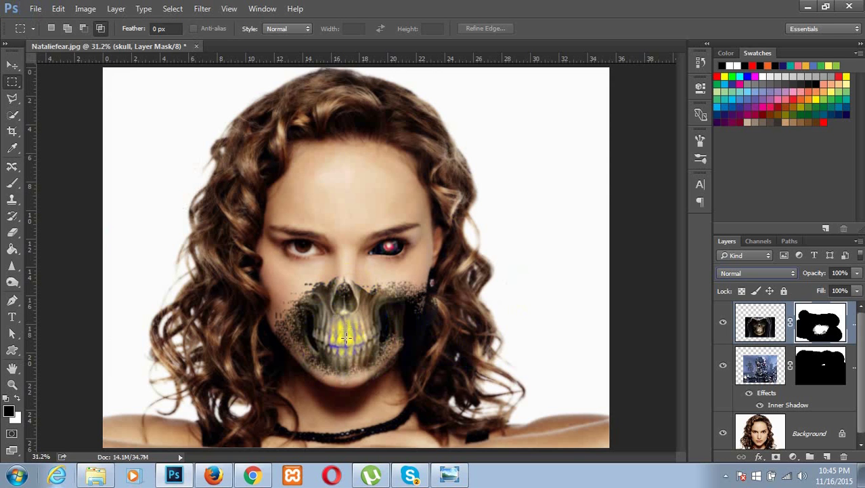
{"action": "mouse_move", "coordinate": [345, 336]}
{"action": "left_mouse_down"}
{"action": "mouse_move", "coordinate": [355, 328]}
{"action": "mouse_move", "coordinate": [396, 346]}
{"action": "left_mouse_up"}
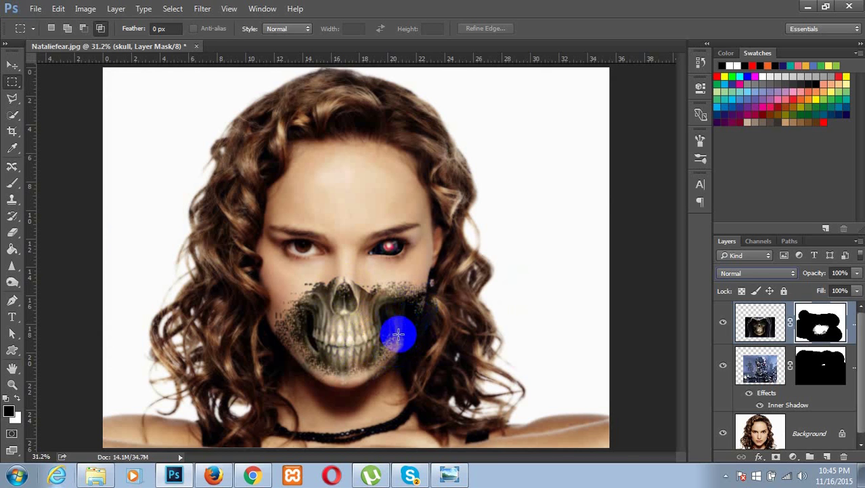
{"action": "key", "text": "super+d"}
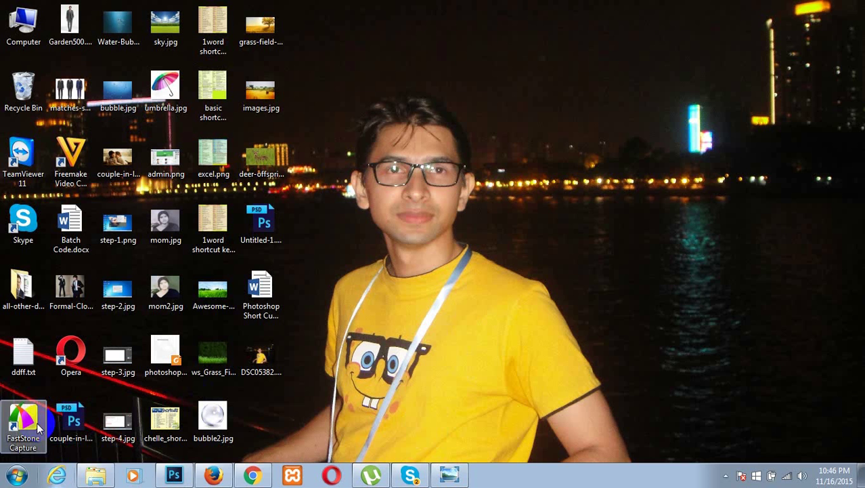